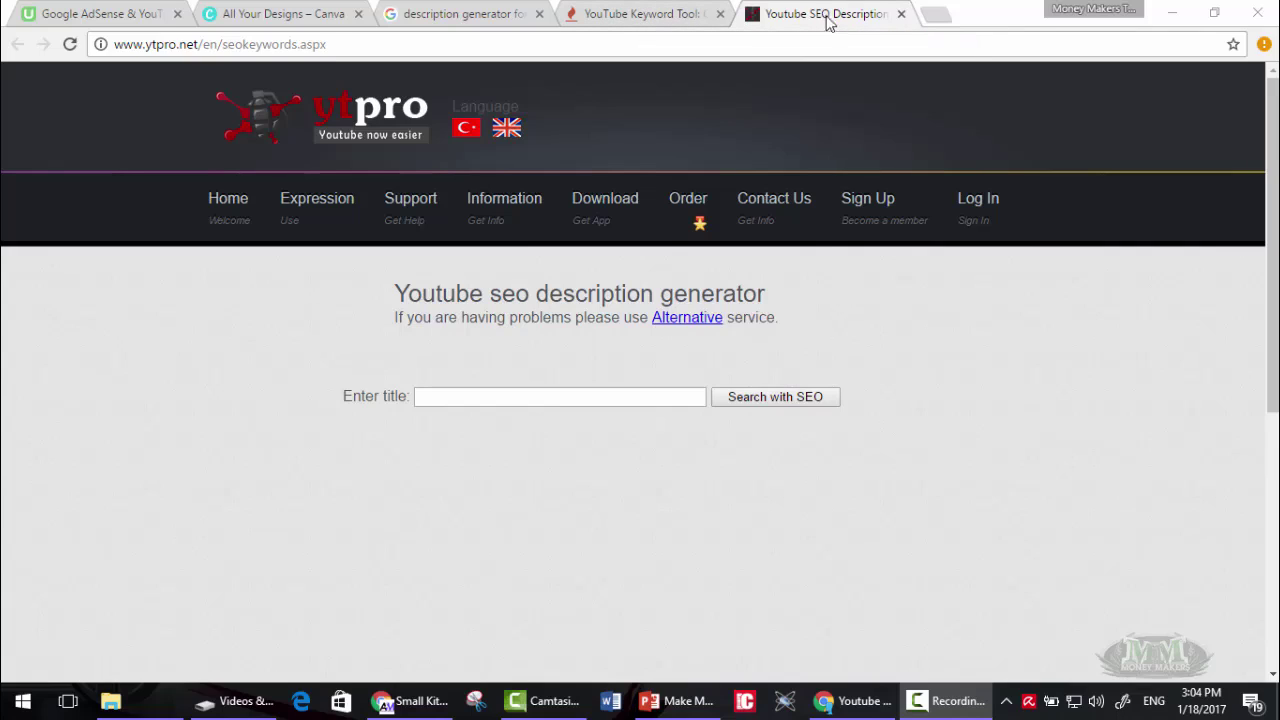
# Set the YouTube keyword search in Keyword Tool to country United States and language English
pyautogui.click(661, 22)
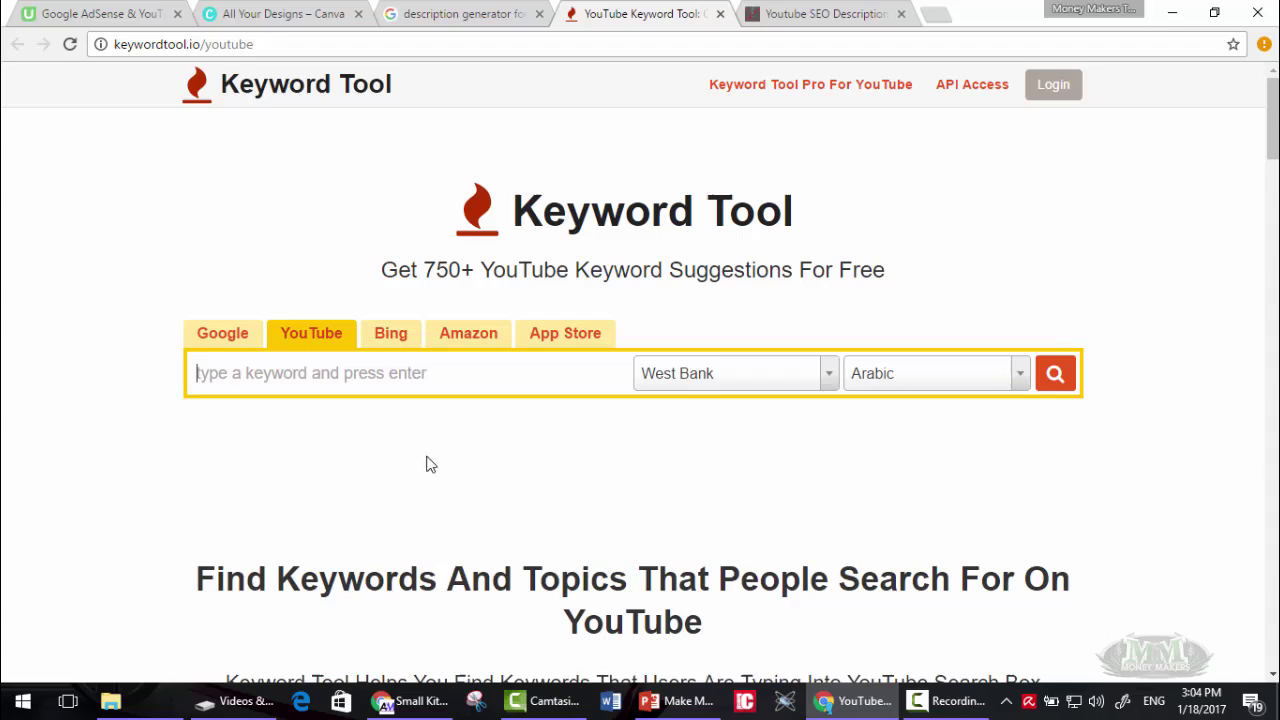
pyautogui.click(714, 375)
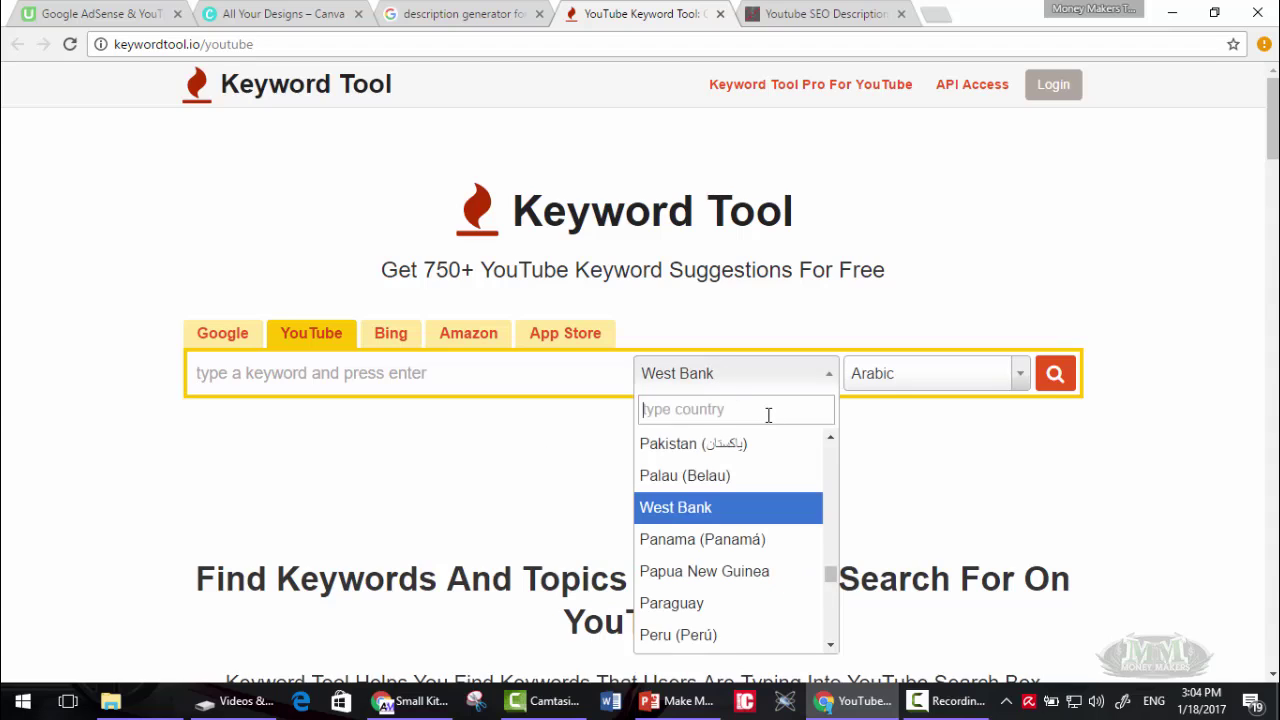
pyautogui.write('unite')
pyautogui.press('Return')
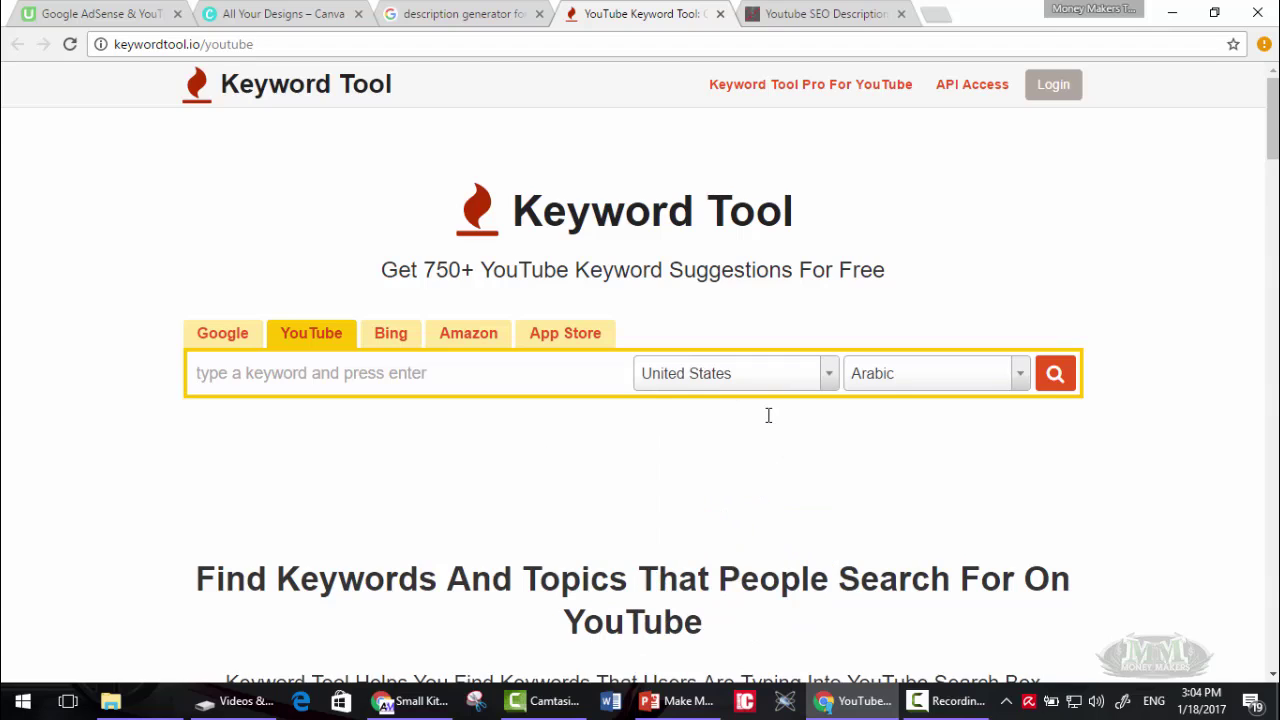
pyautogui.click(930, 380)
pyautogui.write('e')
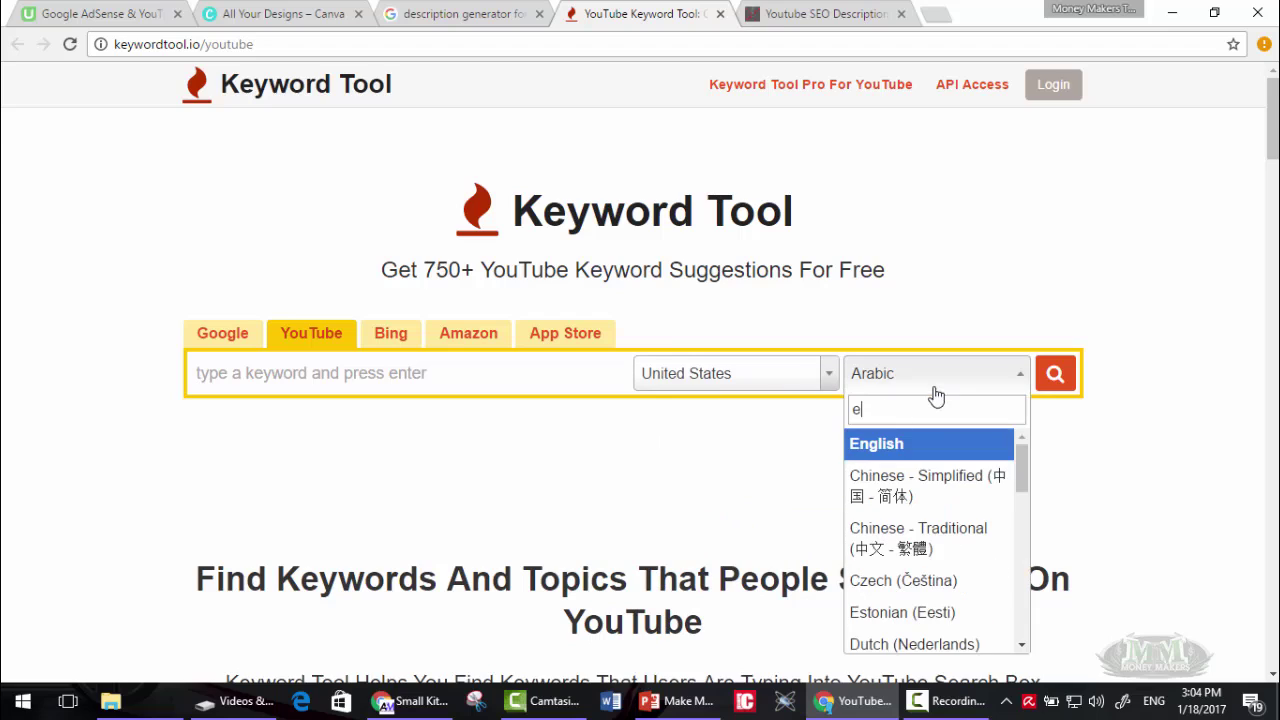
pyautogui.click(900, 443)
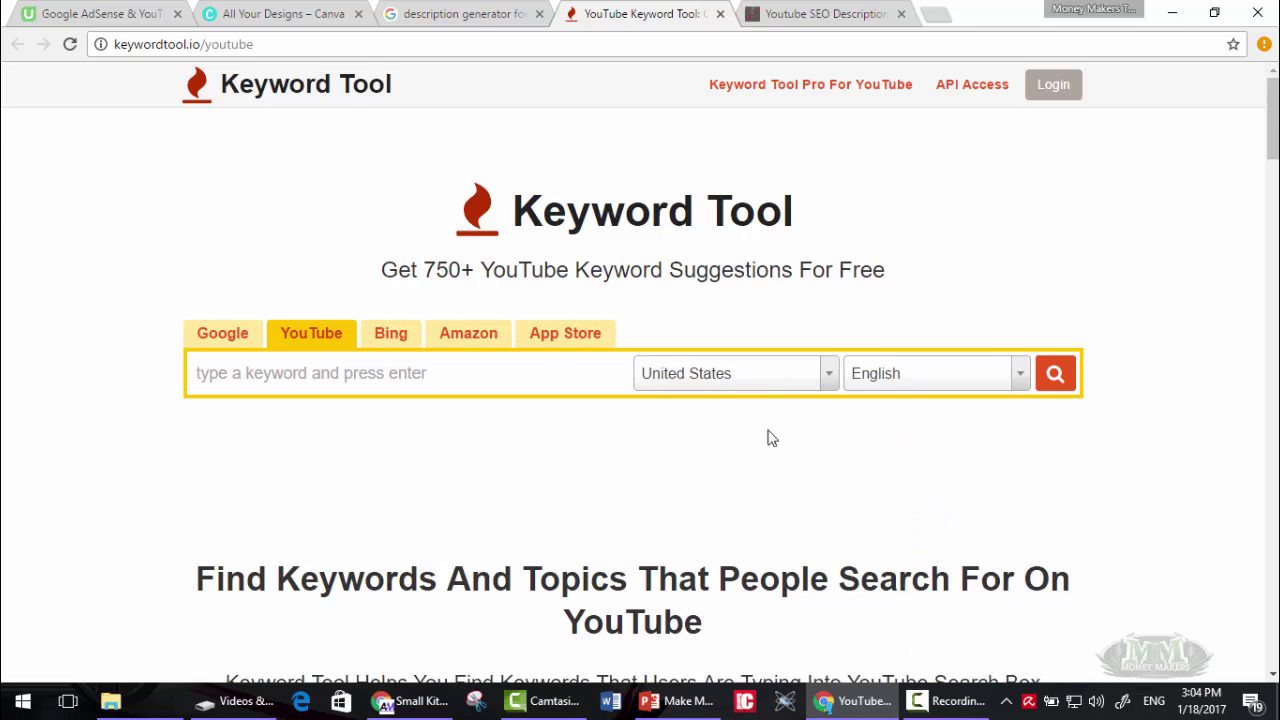
# Search for YouTube keyword suggestions for "kids"
pyautogui.click(537, 370)
pyautogui.write('kid')
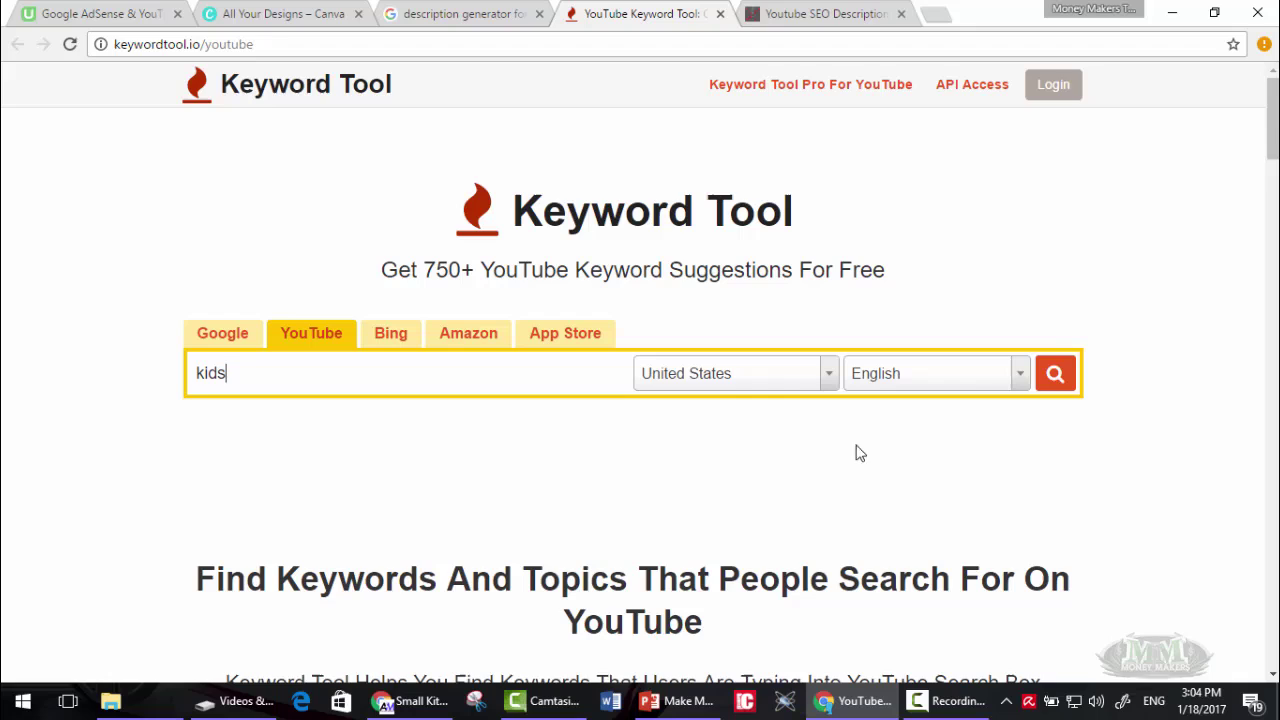
pyautogui.write('s')
pyautogui.click(1057, 385)
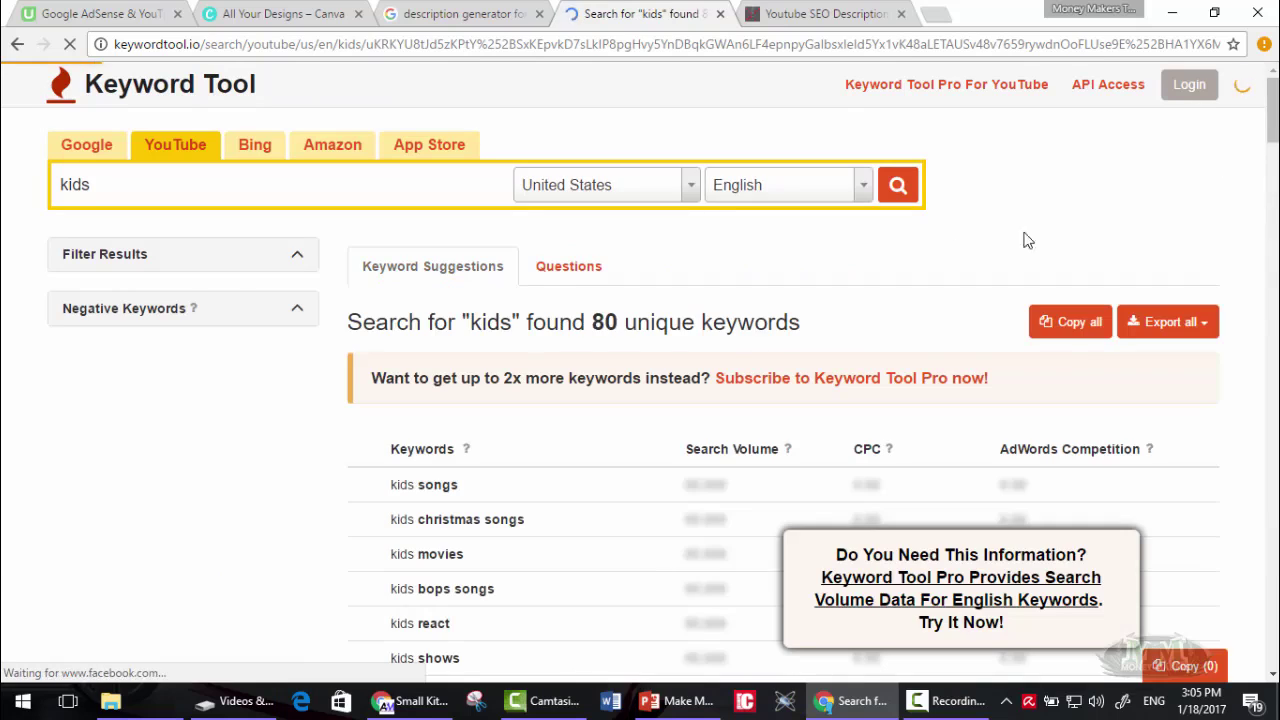
# Look through the keyword suggestions for "kids" and copy all of them to the clipboard
pyautogui.scroll(-5, 1026, 240)
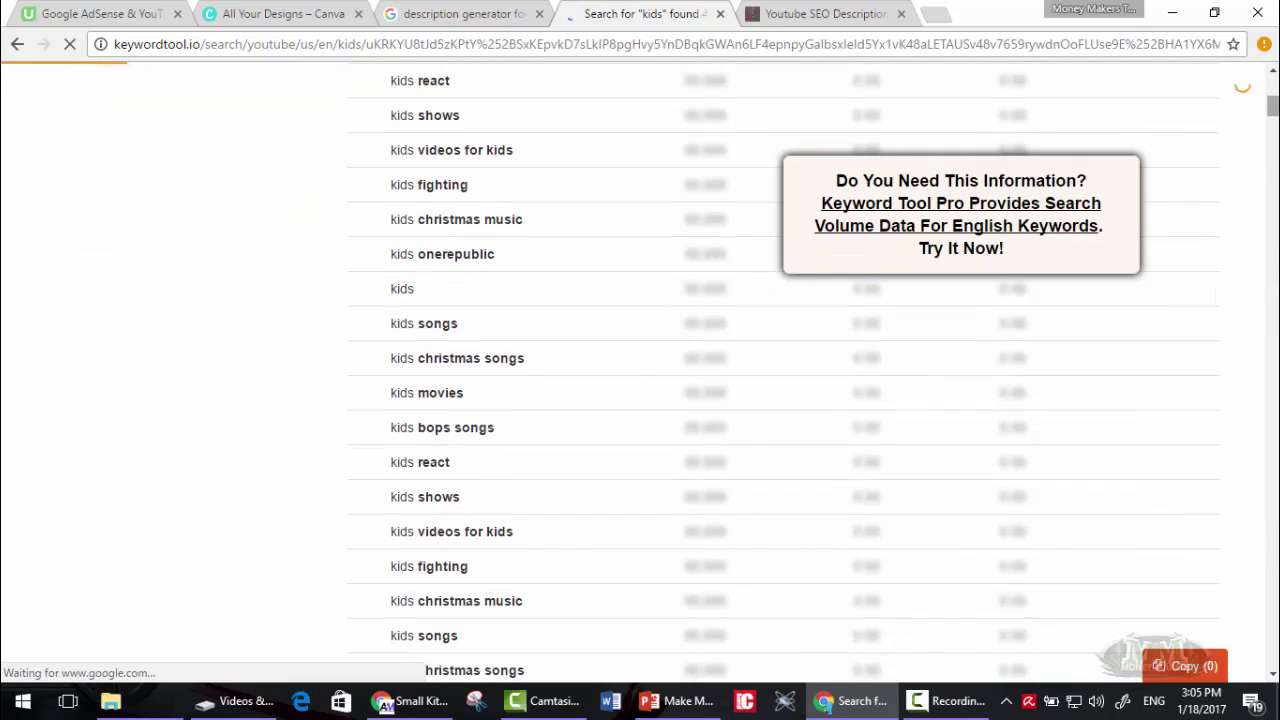
pyautogui.scroll(5, 783, 370)
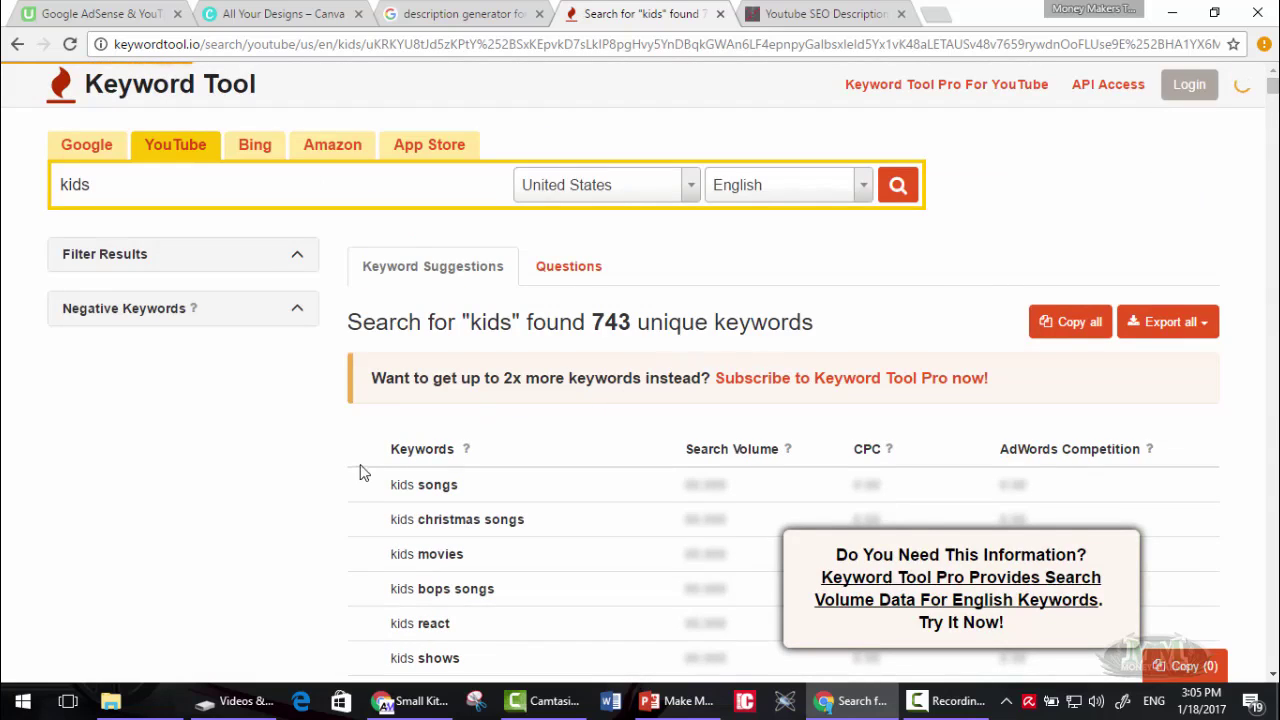
pyautogui.scroll(-2, 363, 473)
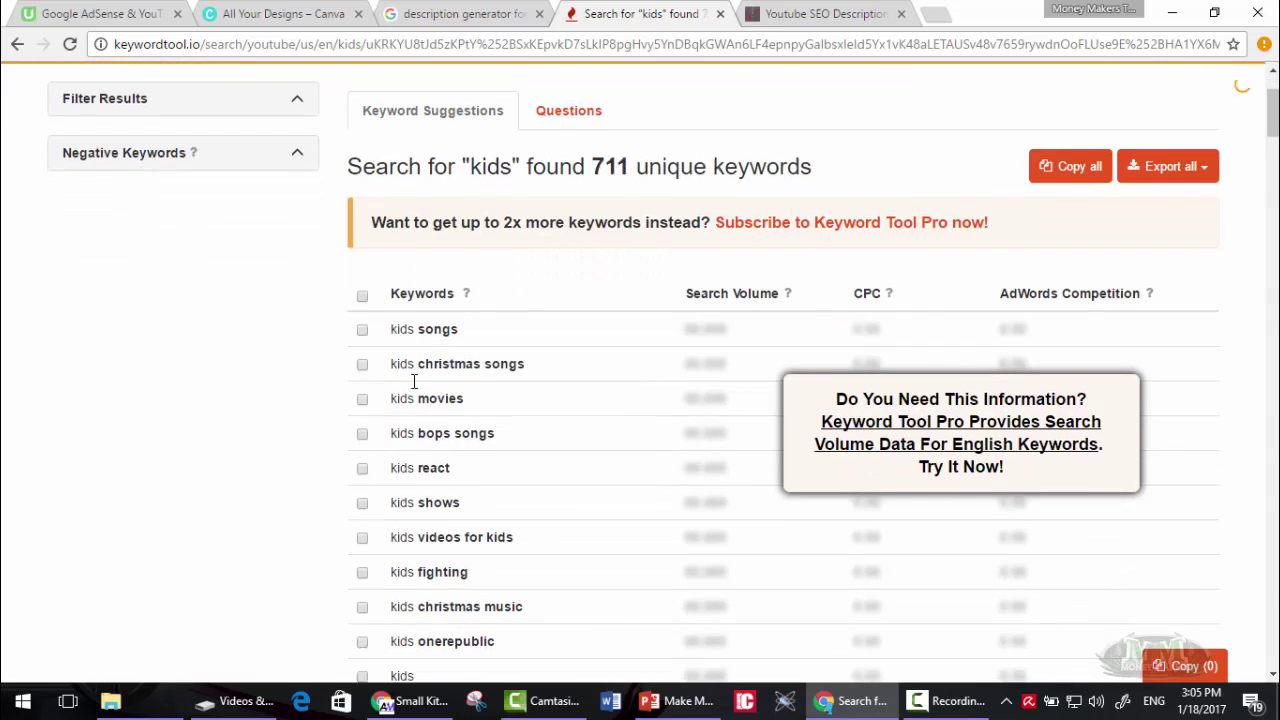
pyautogui.scroll(2, 413, 381)
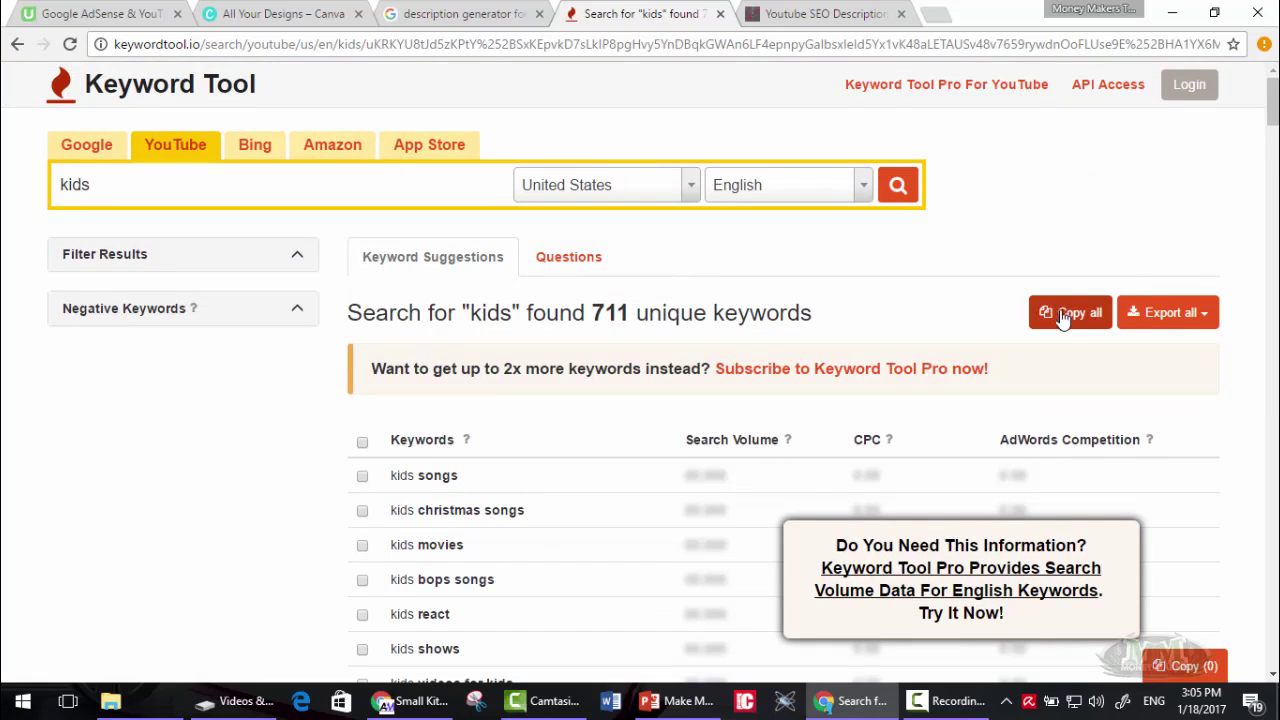
pyautogui.moveTo(1273, 120)
pyautogui.mouseDown()
pyautogui.moveTo(1273, 232)
pyautogui.moveTo(1275, 112)
pyautogui.mouseUp()
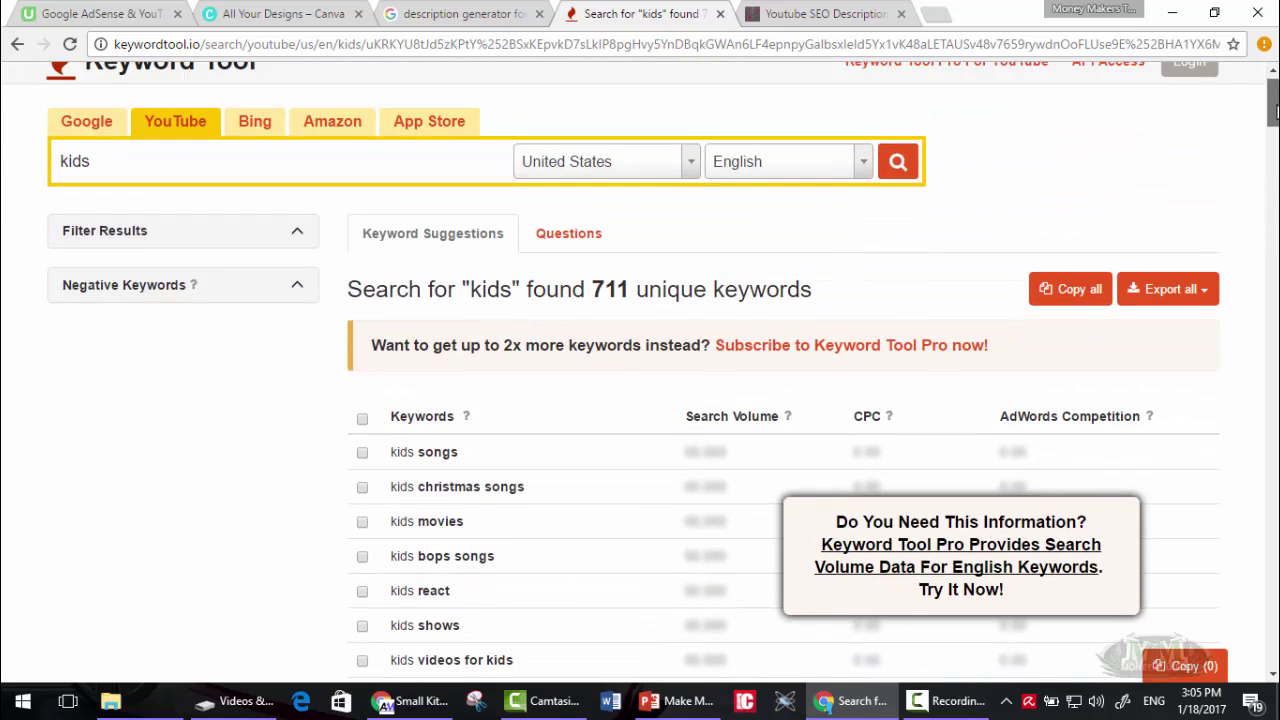
pyautogui.click(1066, 292)
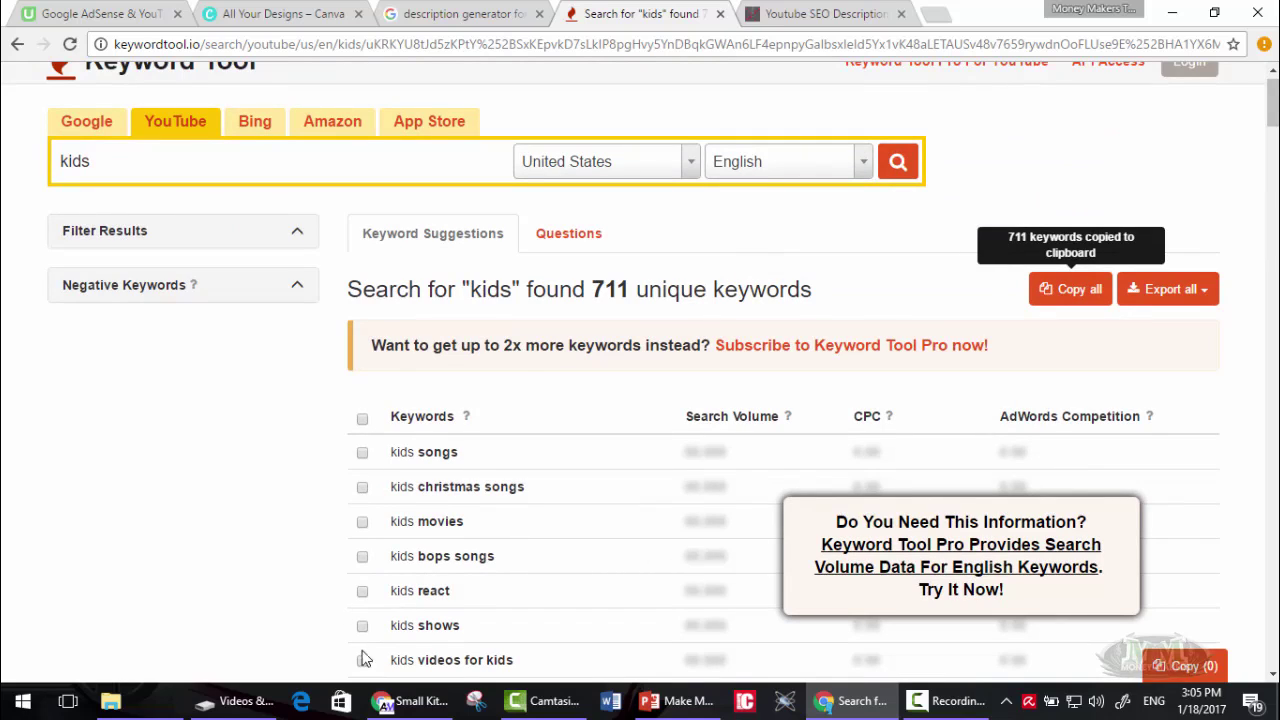
# Switch to the YouTube window and open the info and settings of the video "Small Kitchen For Kids" from the video manager
pyautogui.click(390, 704)
pyautogui.scroll(-4, 692, 418)
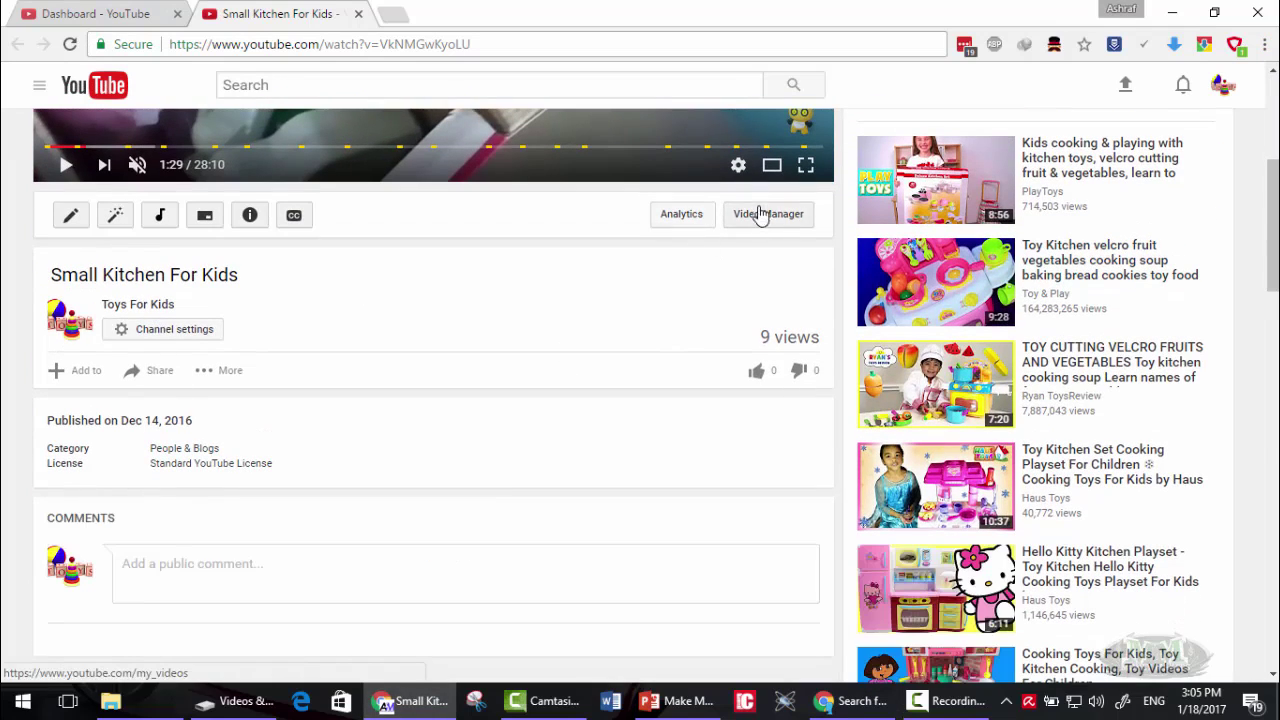
pyautogui.click(766, 217)
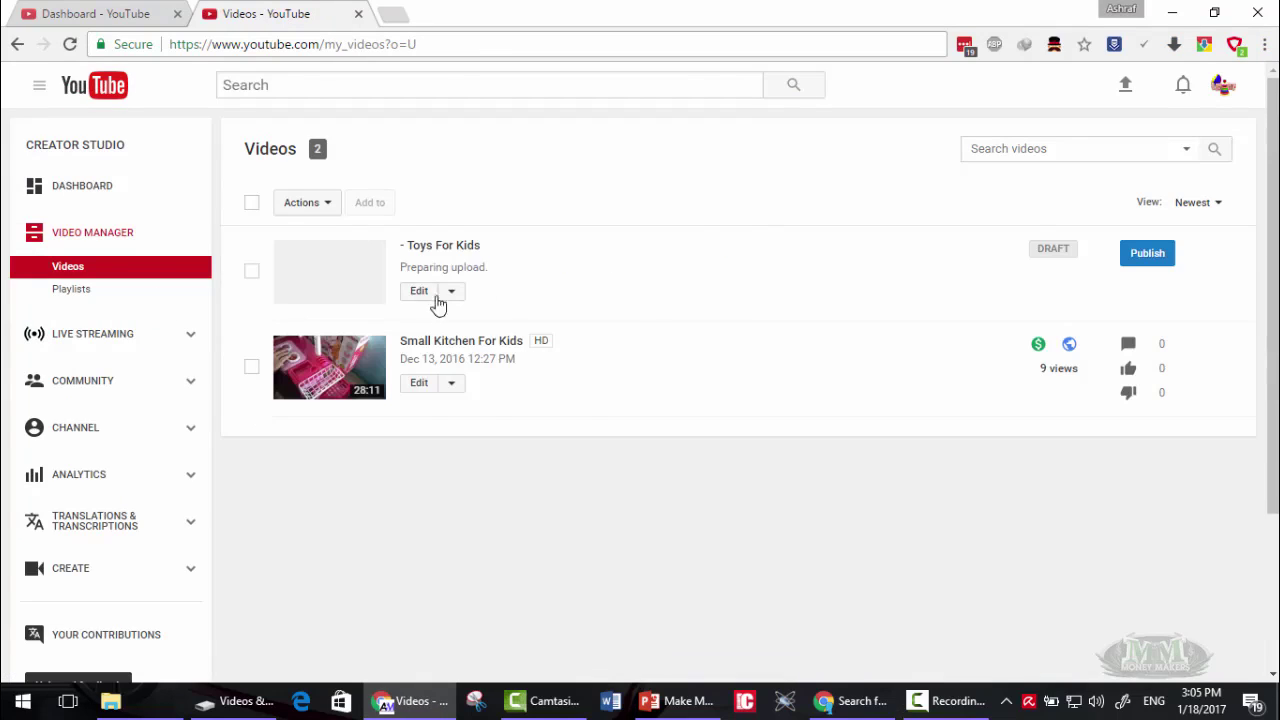
pyautogui.click(451, 383)
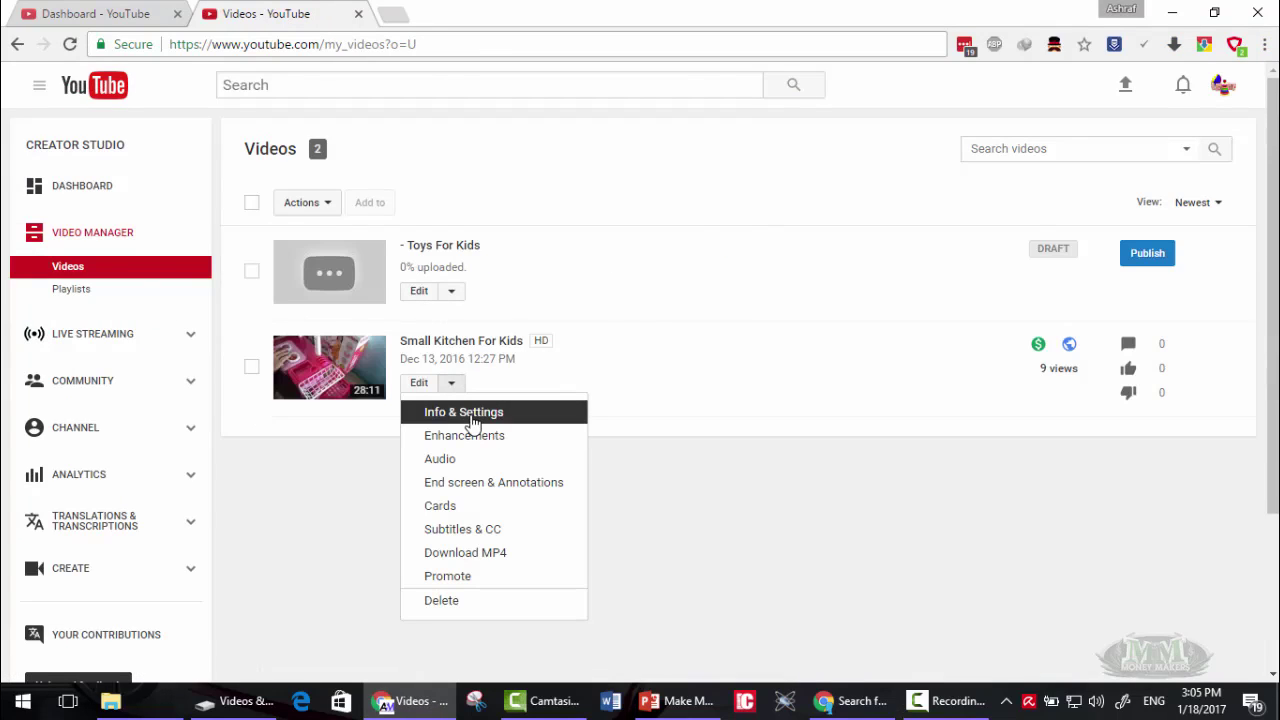
pyautogui.click(470, 412)
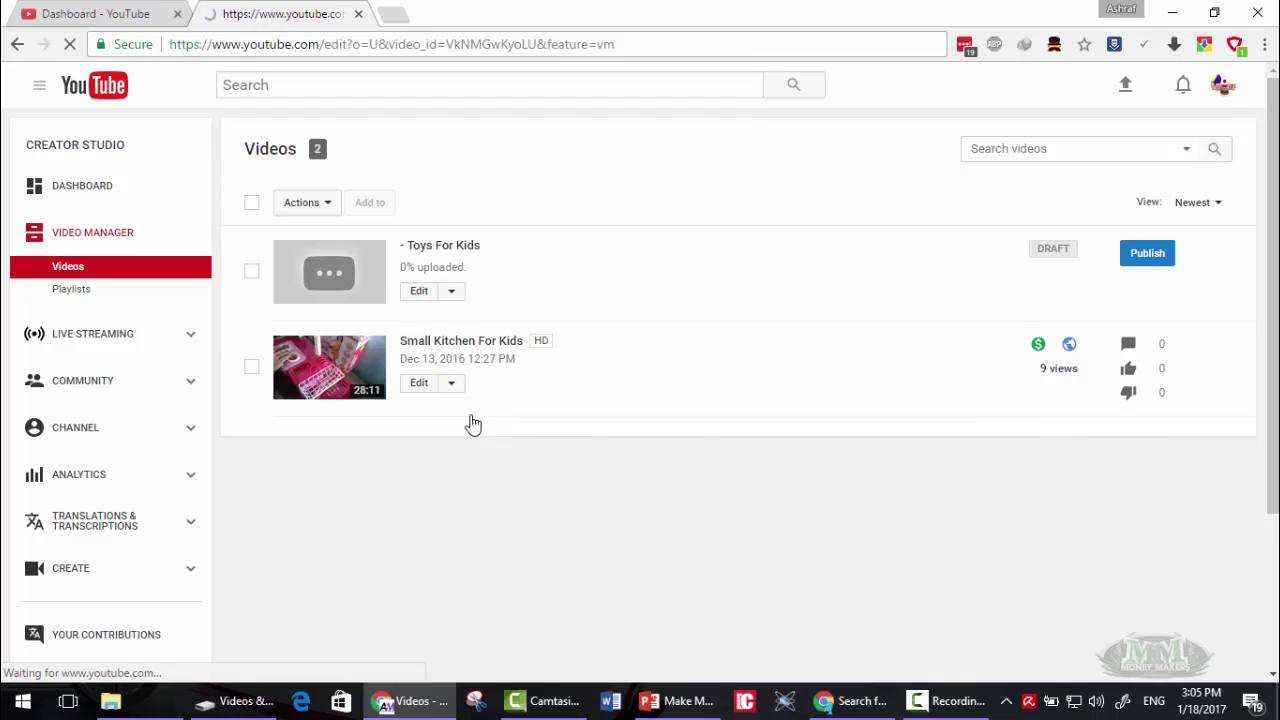
pyautogui.scroll(-3, 700, 370)
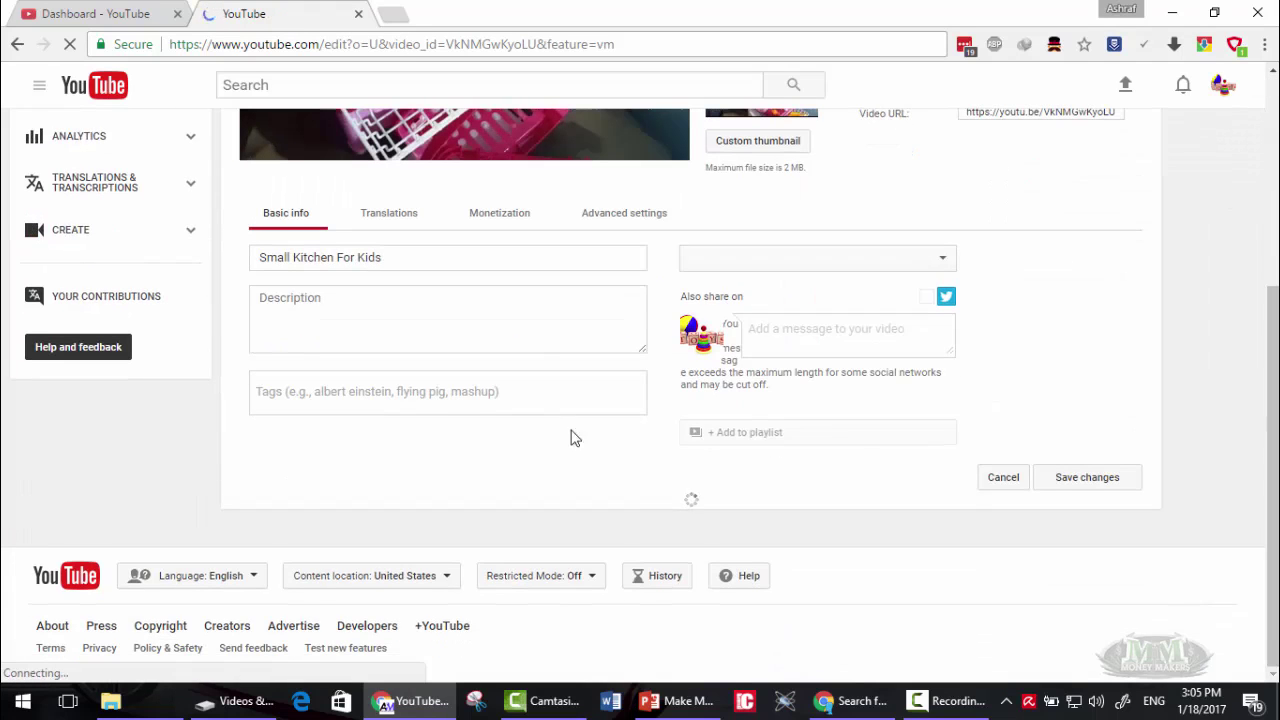
# Paste the copied keywords as tags of the video and try to save the changes
pyautogui.click(440, 426)
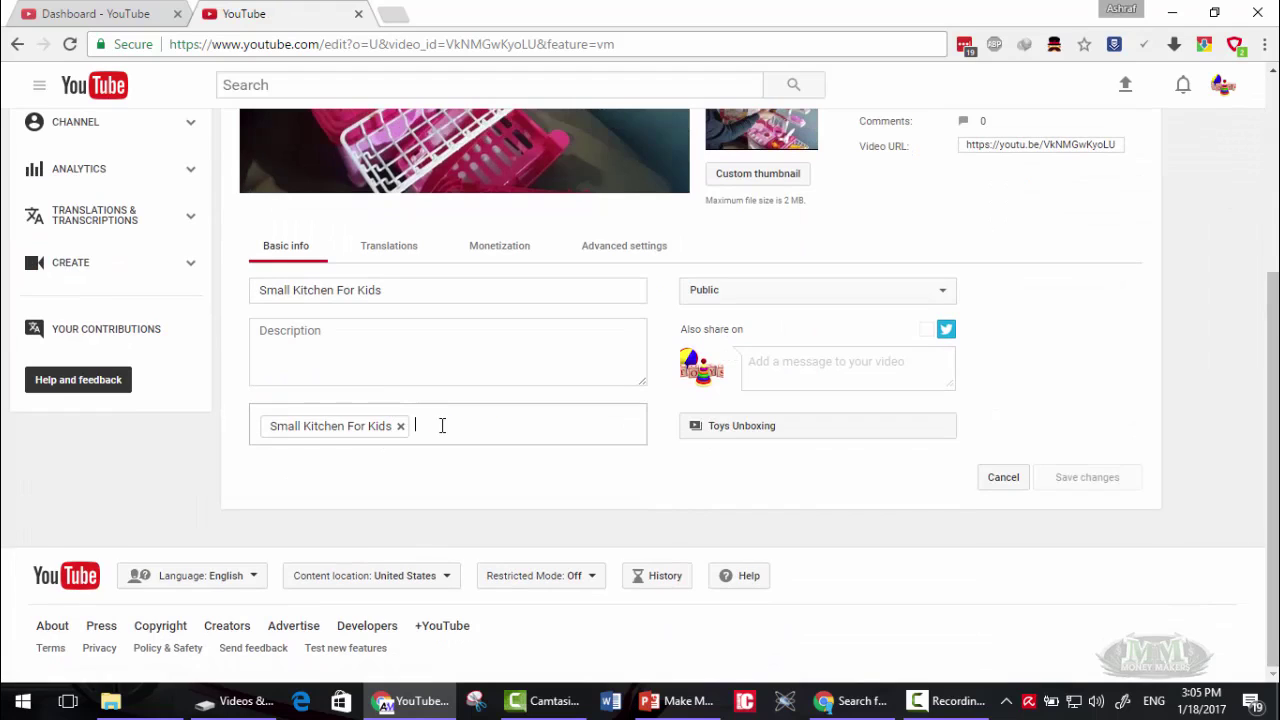
pyautogui.hotkey('ctrl', 'v')
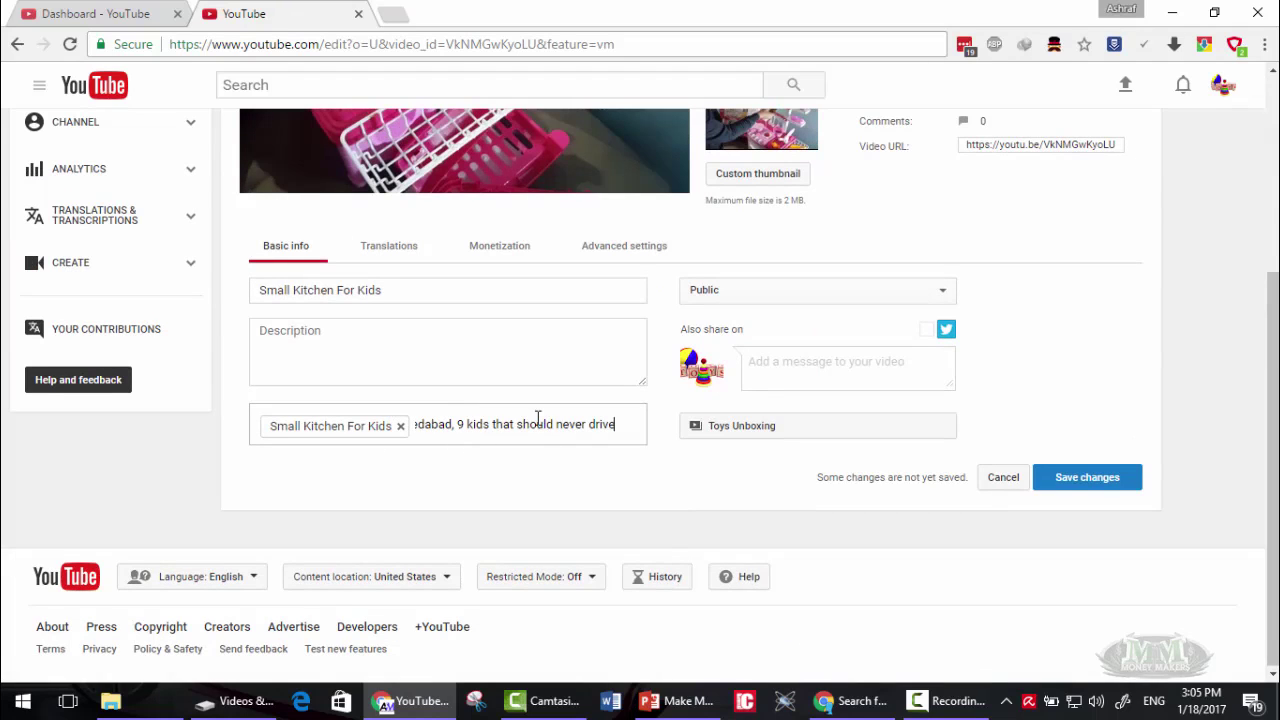
pyautogui.press('Return')
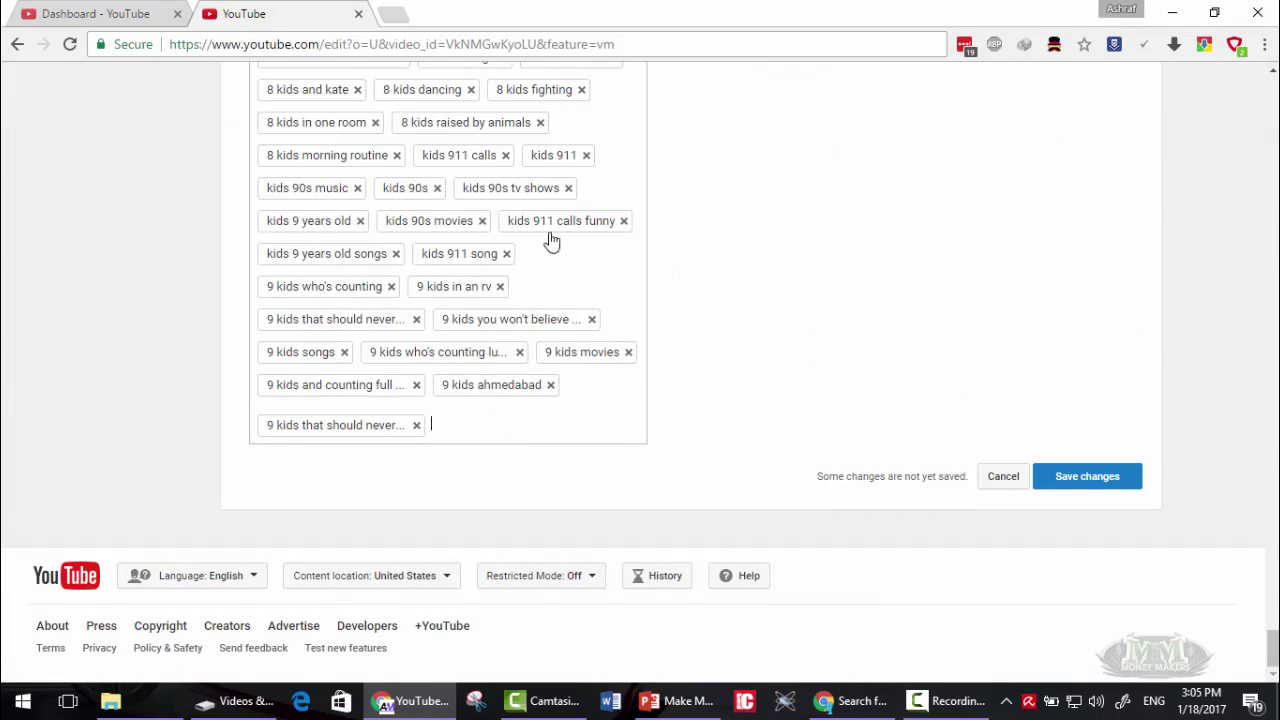
pyautogui.scroll(20, 450, 370)
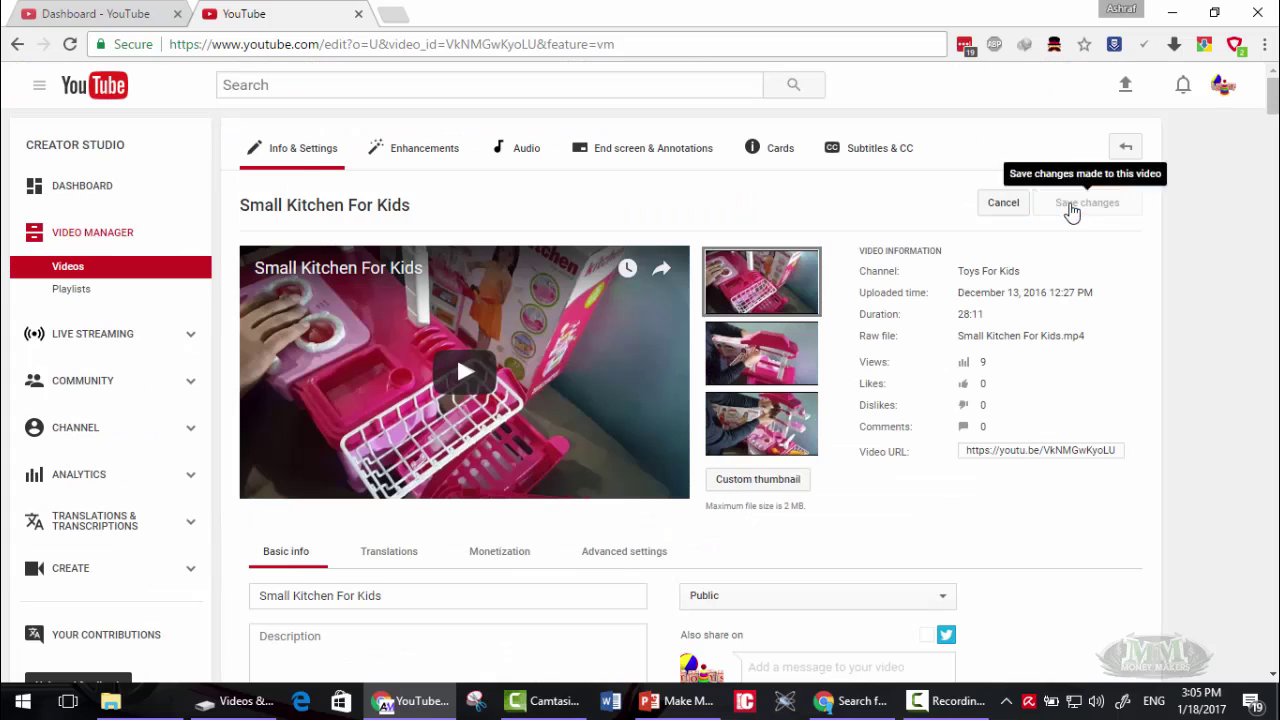
pyautogui.click(1072, 208)
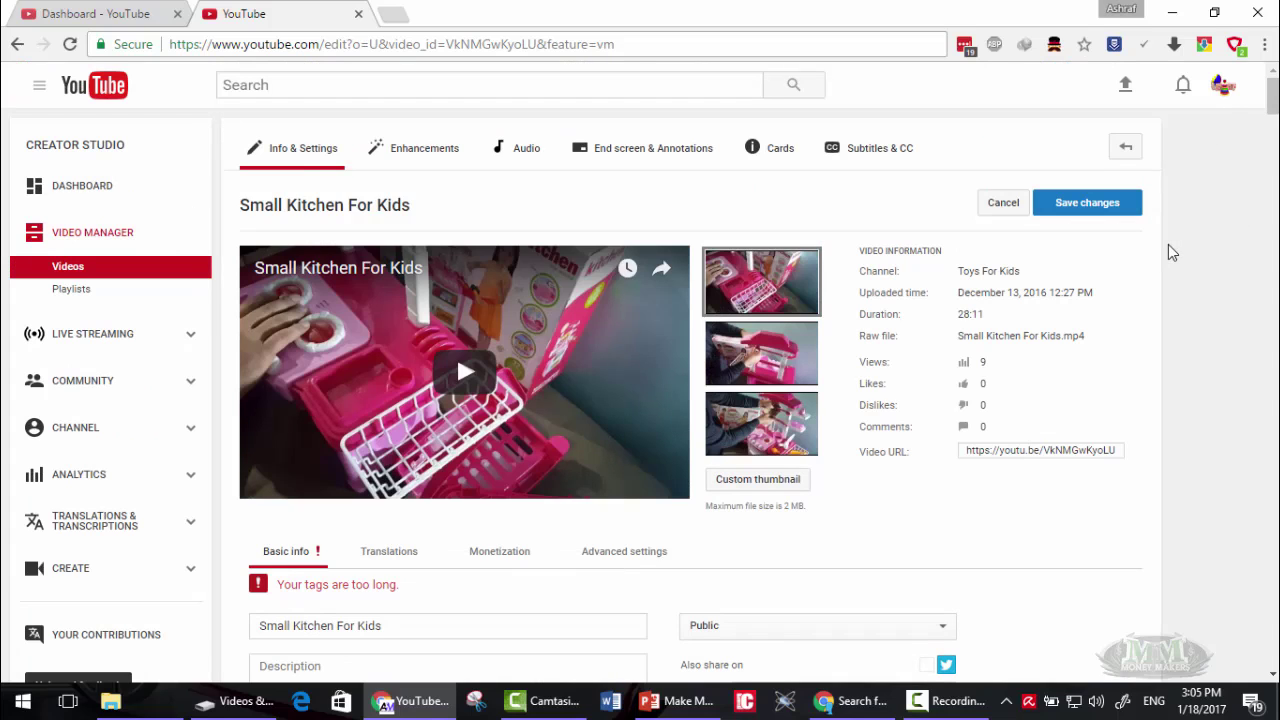
# Review the pasted tag list and discard the unsaved tags by reloading the video's edit page
pyautogui.scroll(-4, 456, 353)
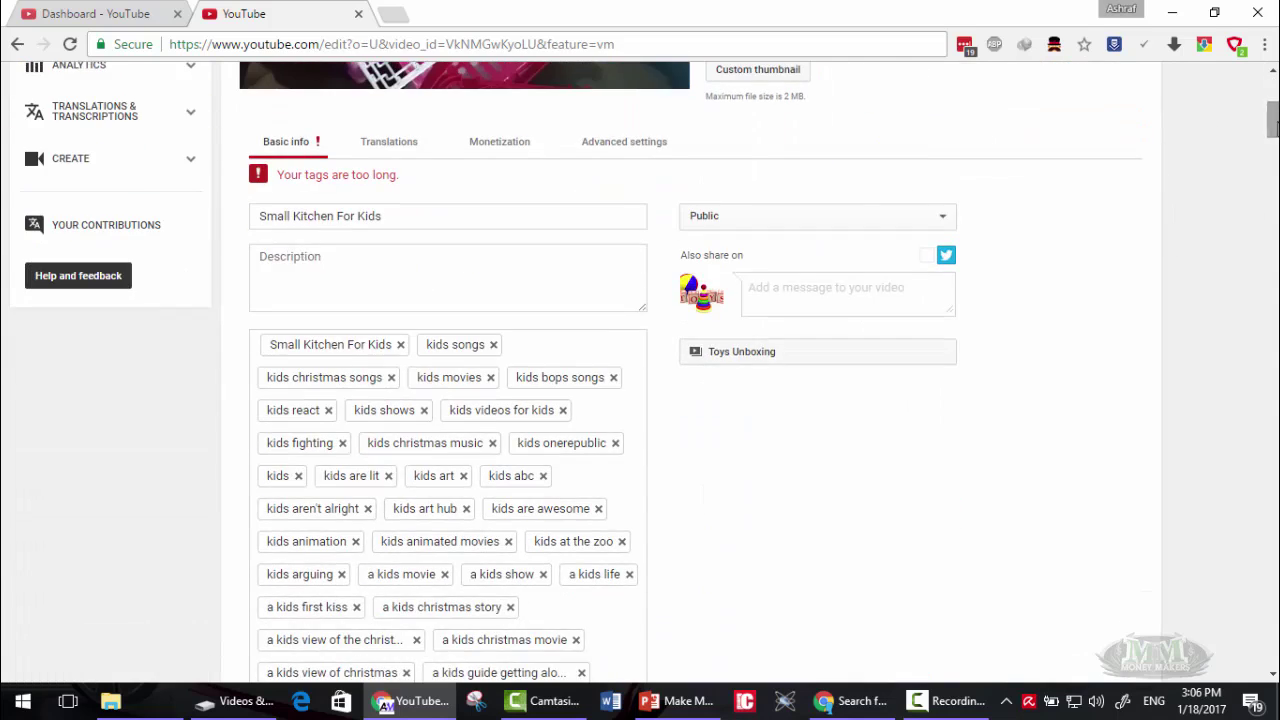
pyautogui.moveTo(1273, 118); pyautogui.dragTo(1168, 645)
pyautogui.click(617, 381)
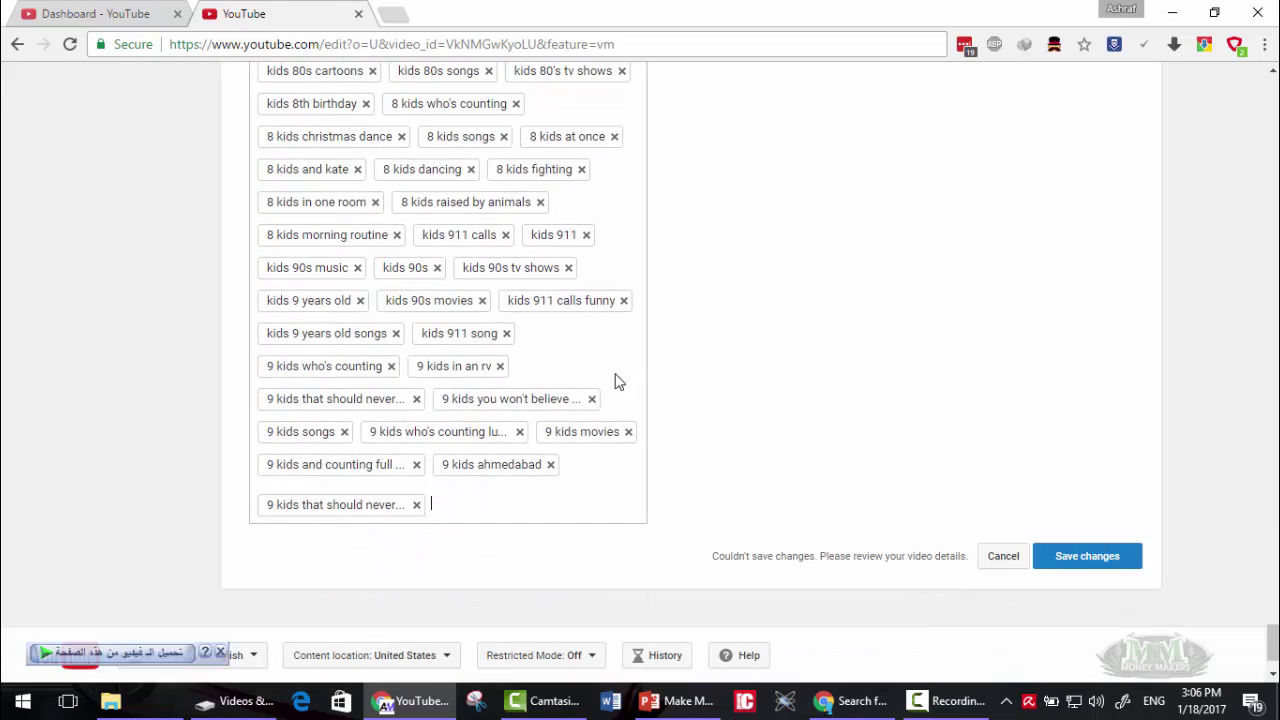
pyautogui.click(767, 541)
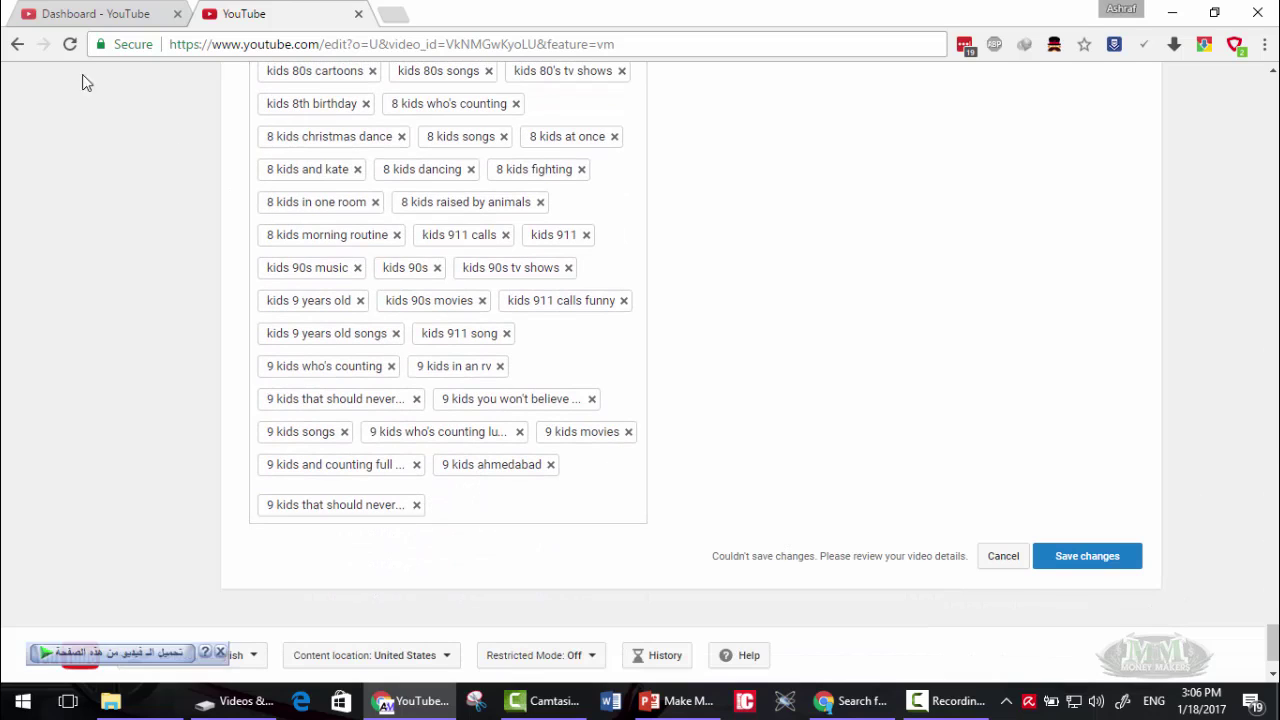
pyautogui.click(72, 46)
pyautogui.click(691, 151)
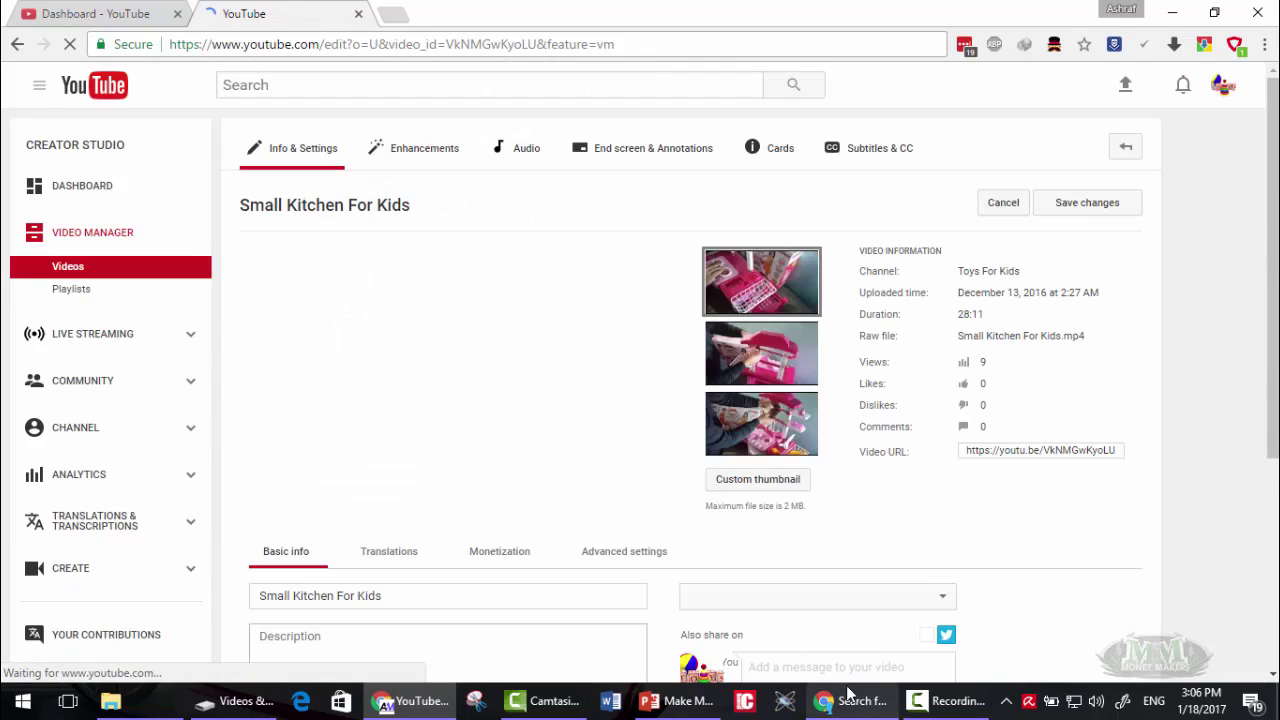
# Switch back to Keyword Tool, export all "kids" keywords as an Excel file and try to open the download
pyautogui.click(870, 702)
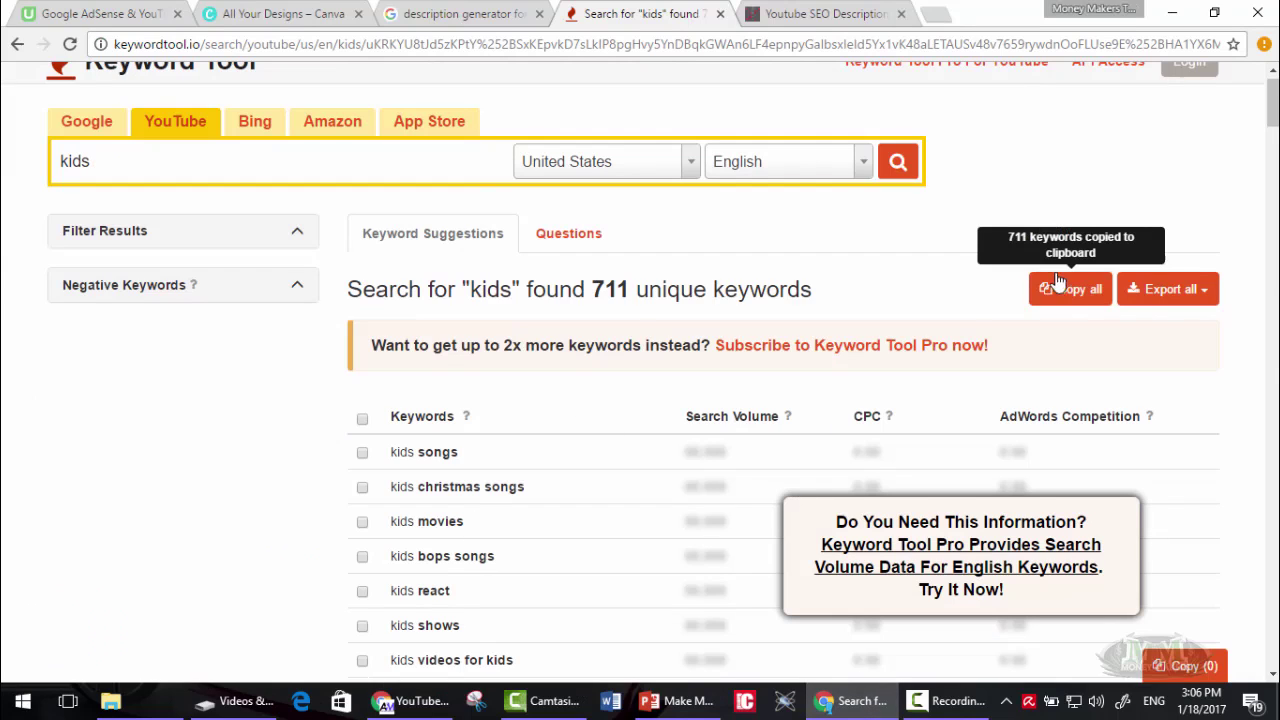
pyautogui.click(1166, 290)
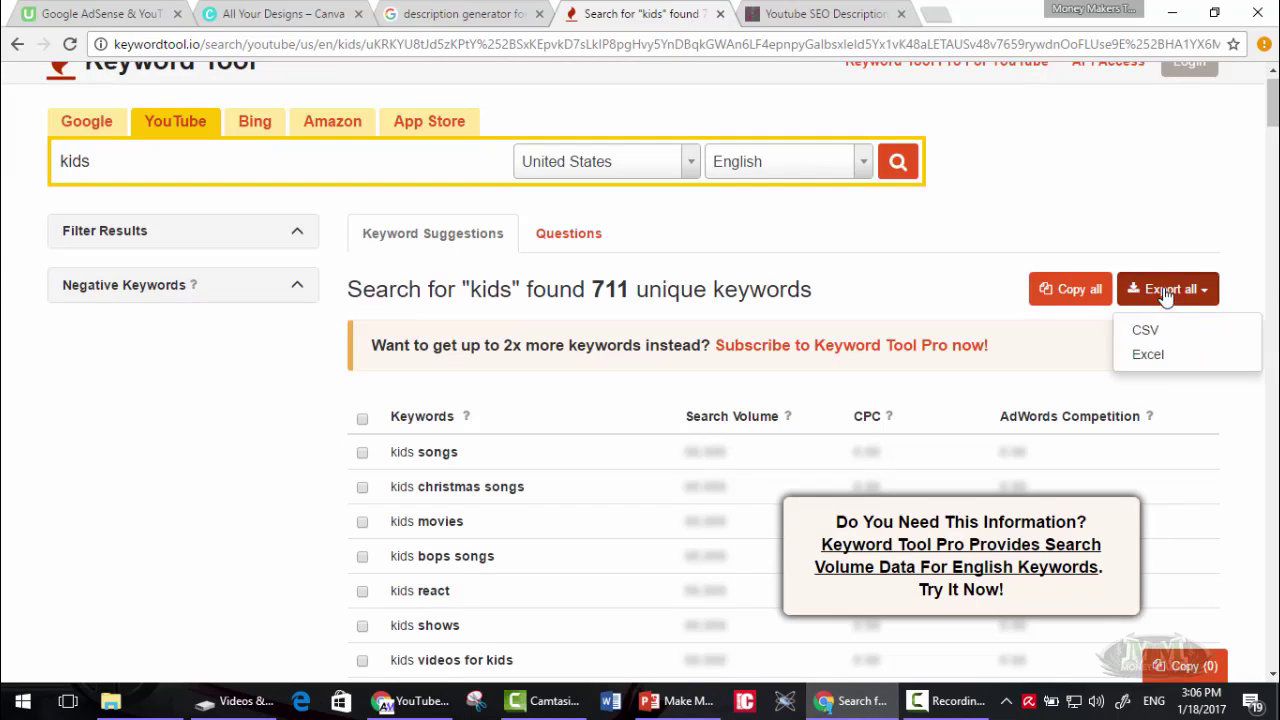
pyautogui.click(1166, 357)
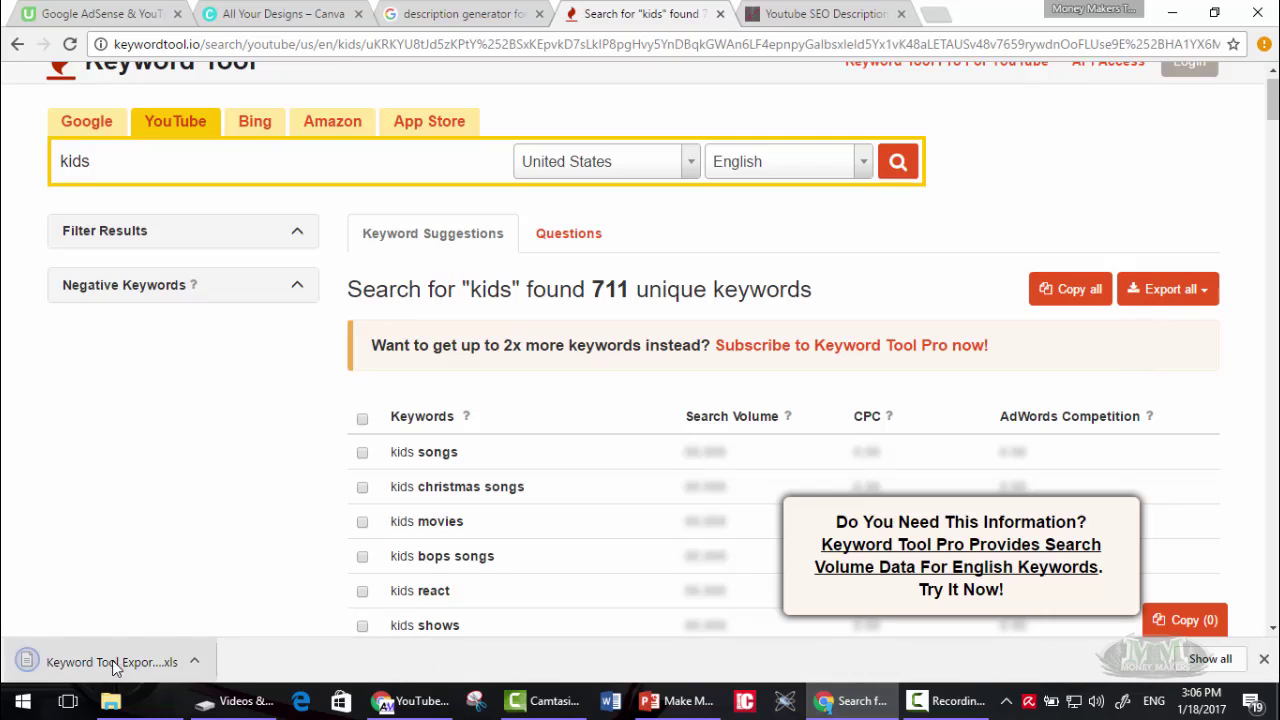
pyautogui.click(112, 661)
pyautogui.click(858, 364)
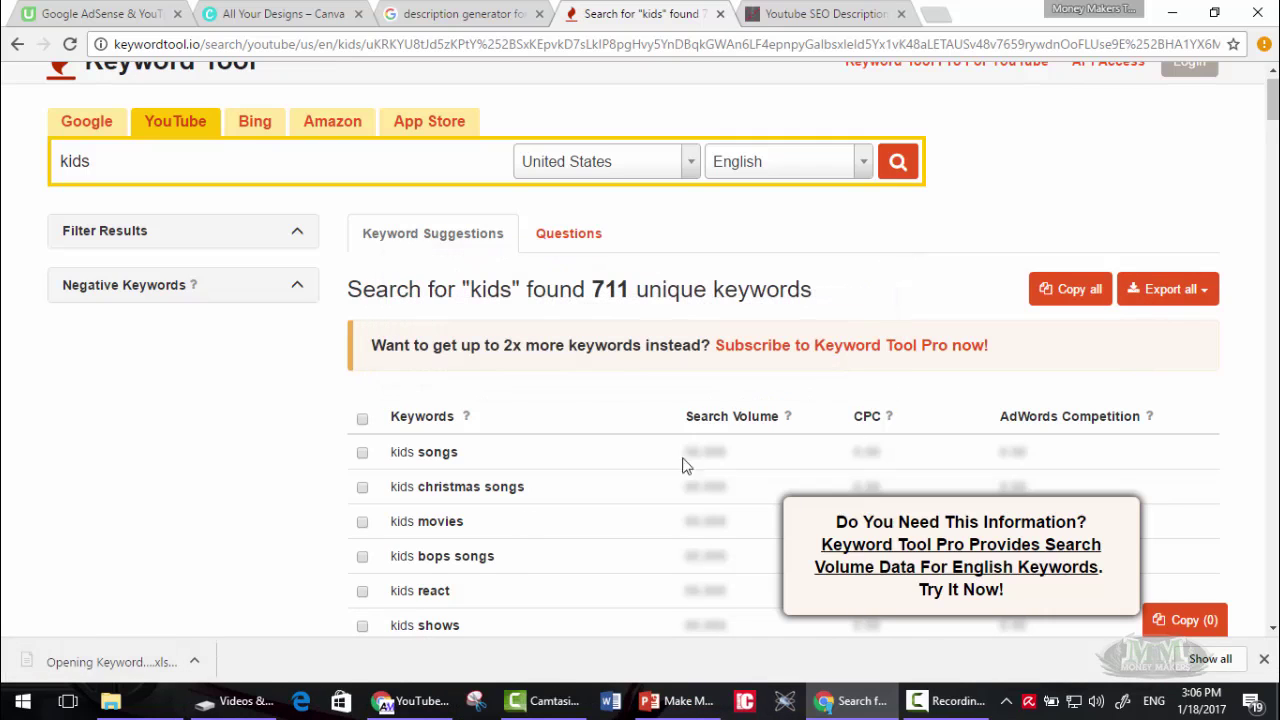
pyautogui.click(196, 661)
pyautogui.click(118, 598)
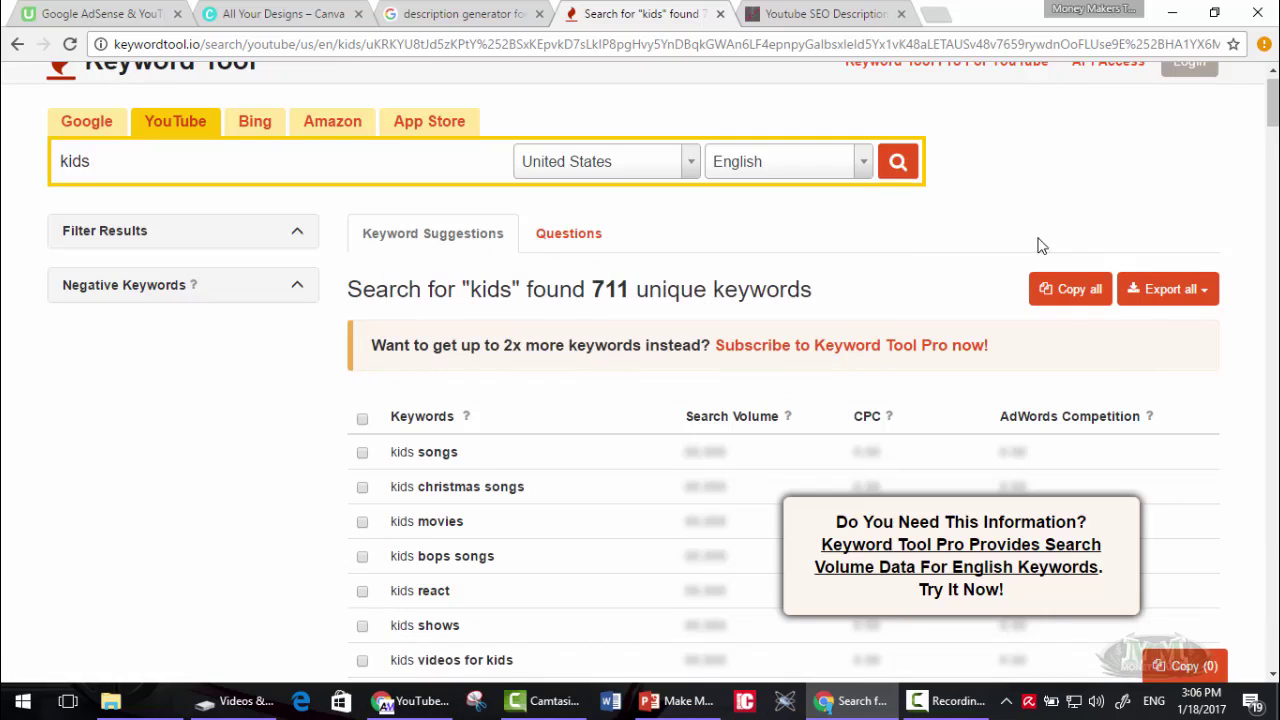
# Export all "kids" keywords as a CSV file and try to open the download
pyautogui.click(1157, 291)
pyautogui.click(1160, 329)
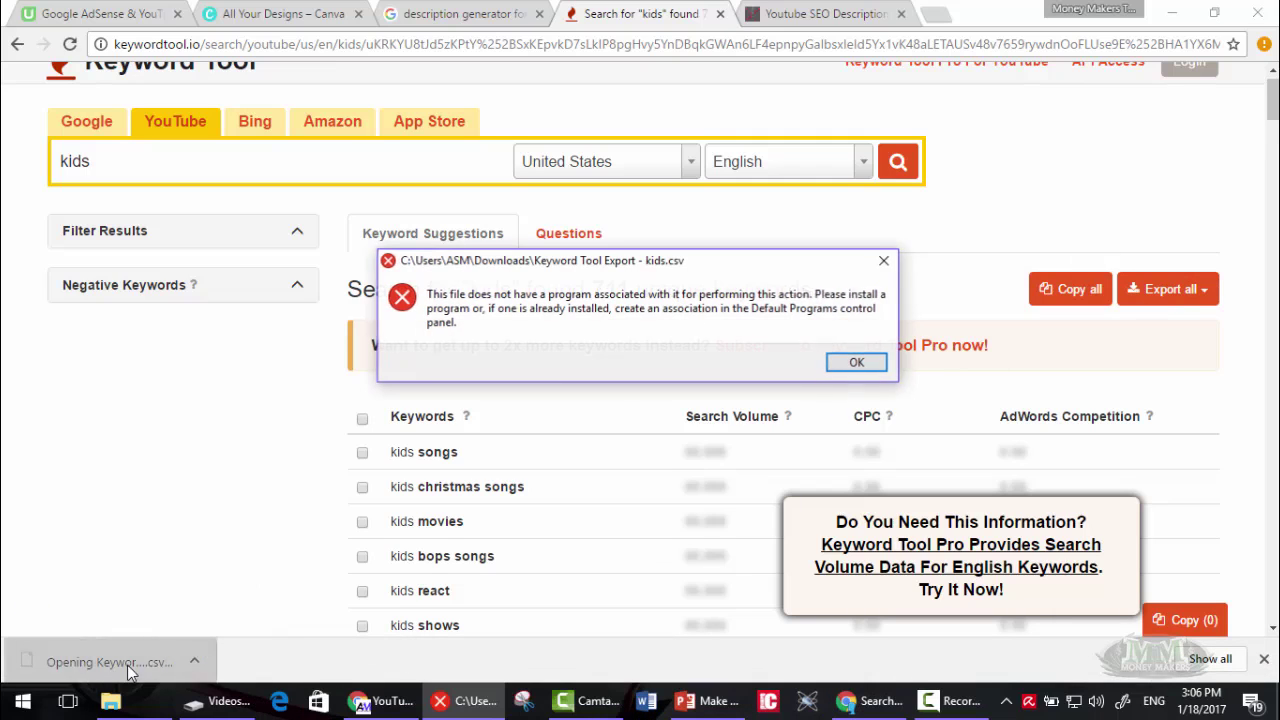
pyautogui.click(853, 361)
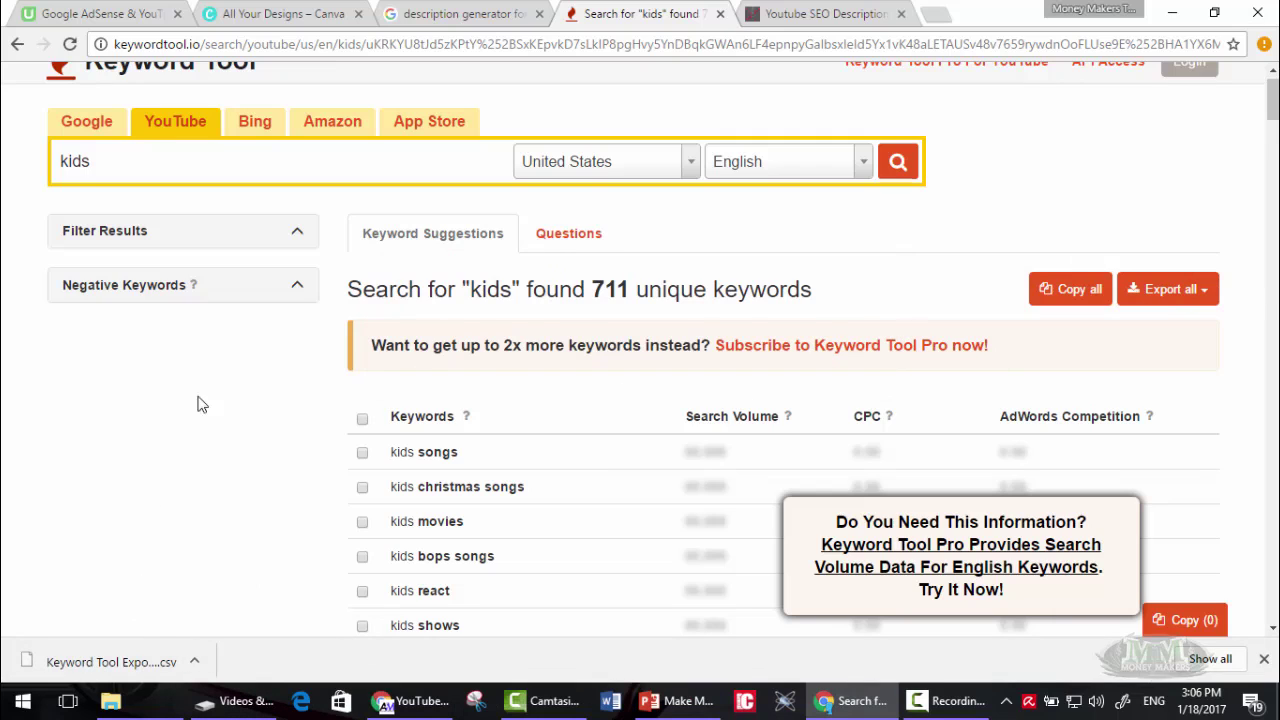
pyautogui.scroll(1, 1191, 293)
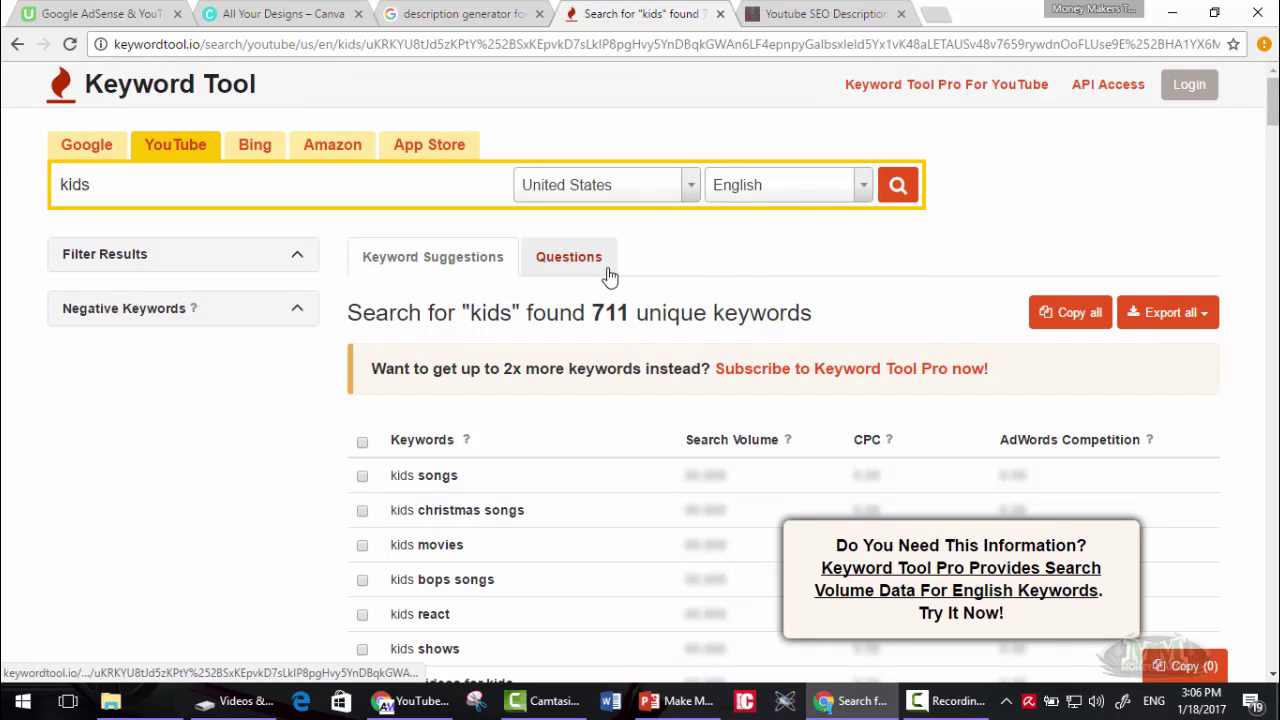
# Show the question-type keywords found for "kids" and look through the list
pyautogui.click(558, 263)
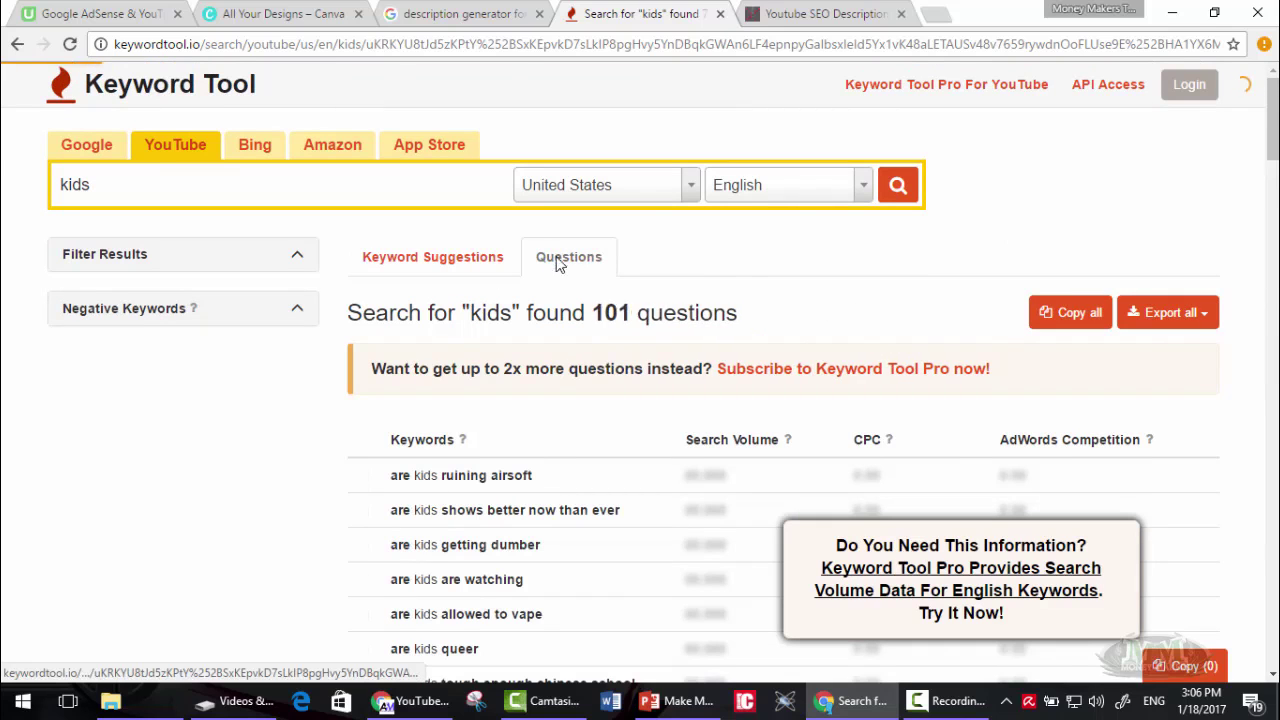
pyautogui.scroll(-3, 1275, 150)
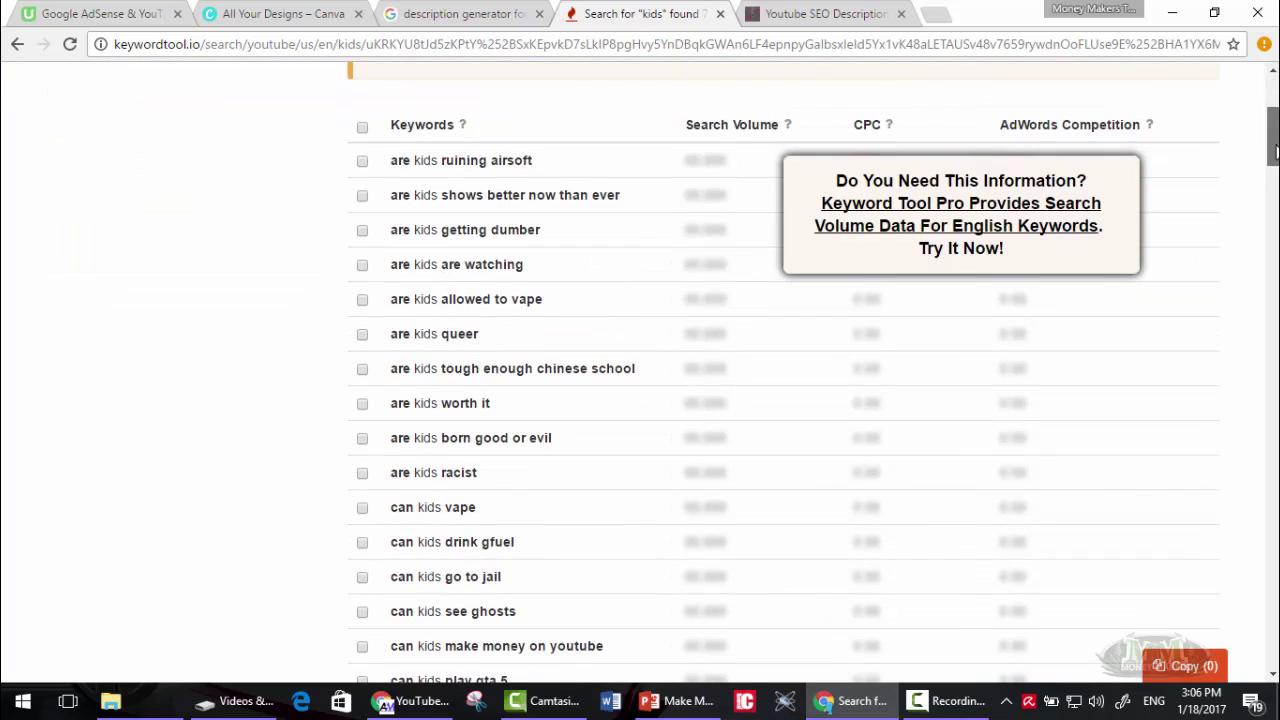
pyautogui.scroll(1, 1275, 150)
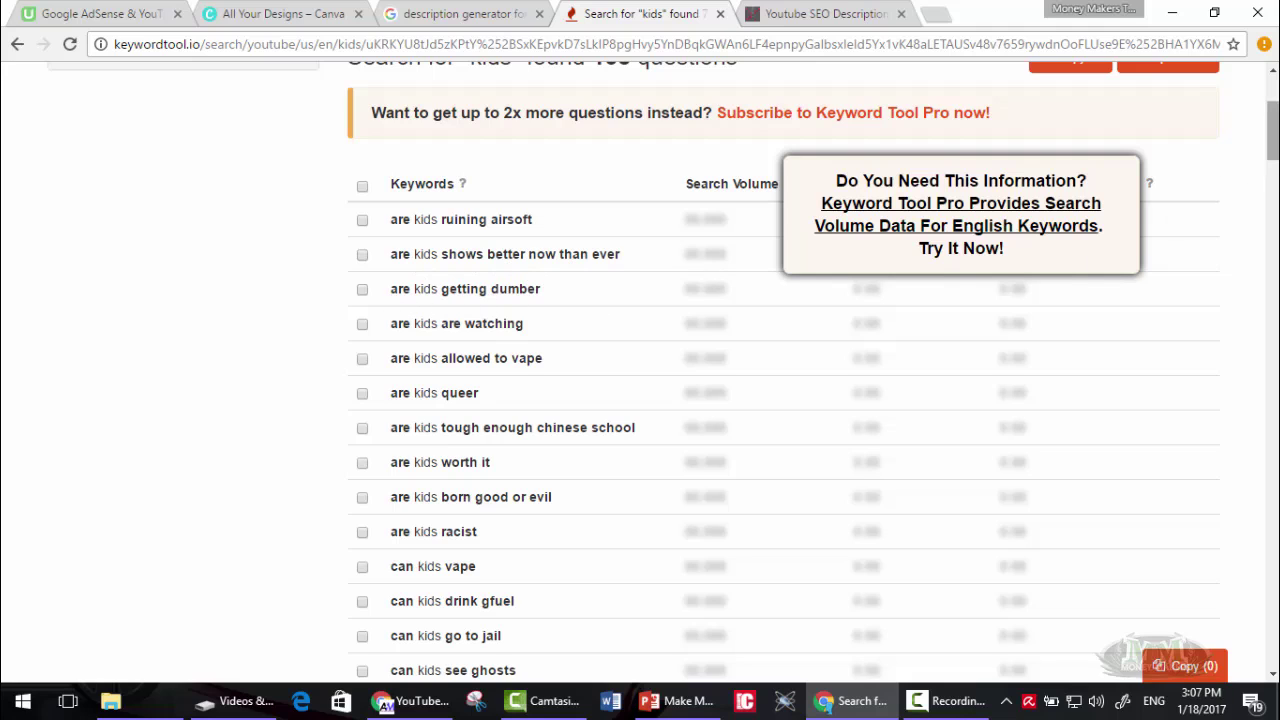
pyautogui.scroll(3, 1183, 171)
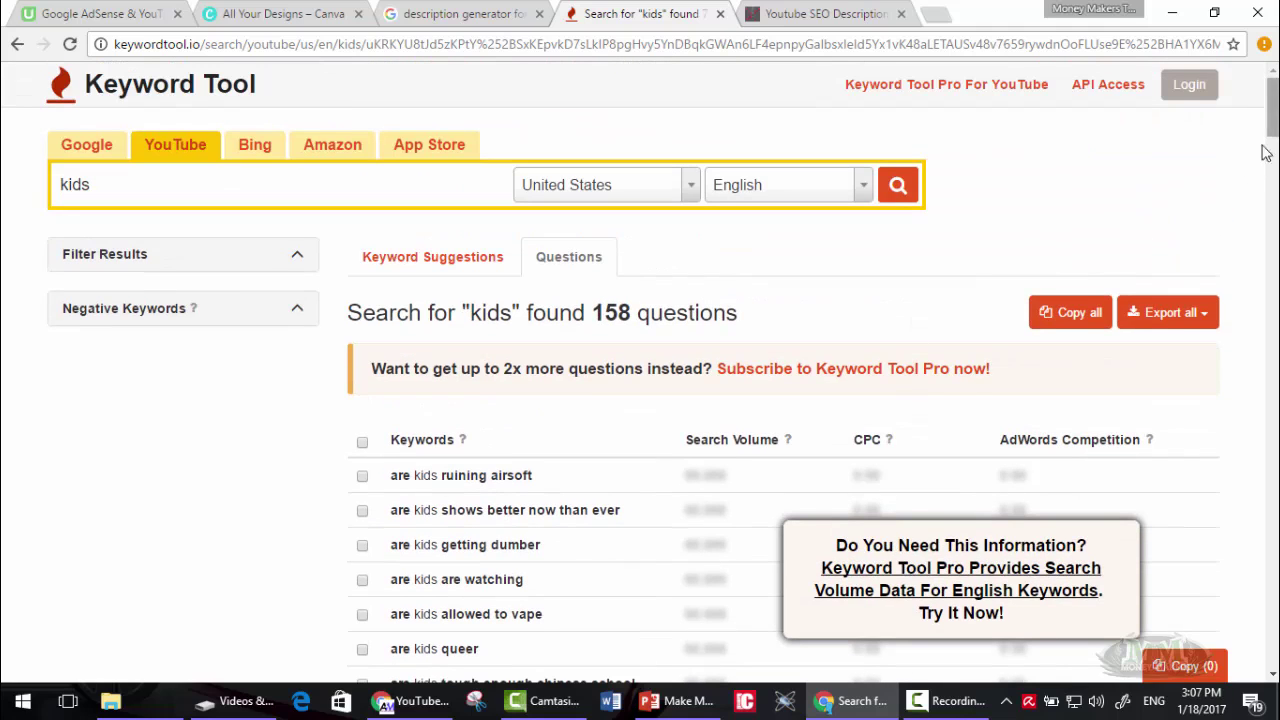
# Switch to the ytpro Youtube SEO description generator and generate an SEO description for the title "toys for kids"
pyautogui.click(818, 12)
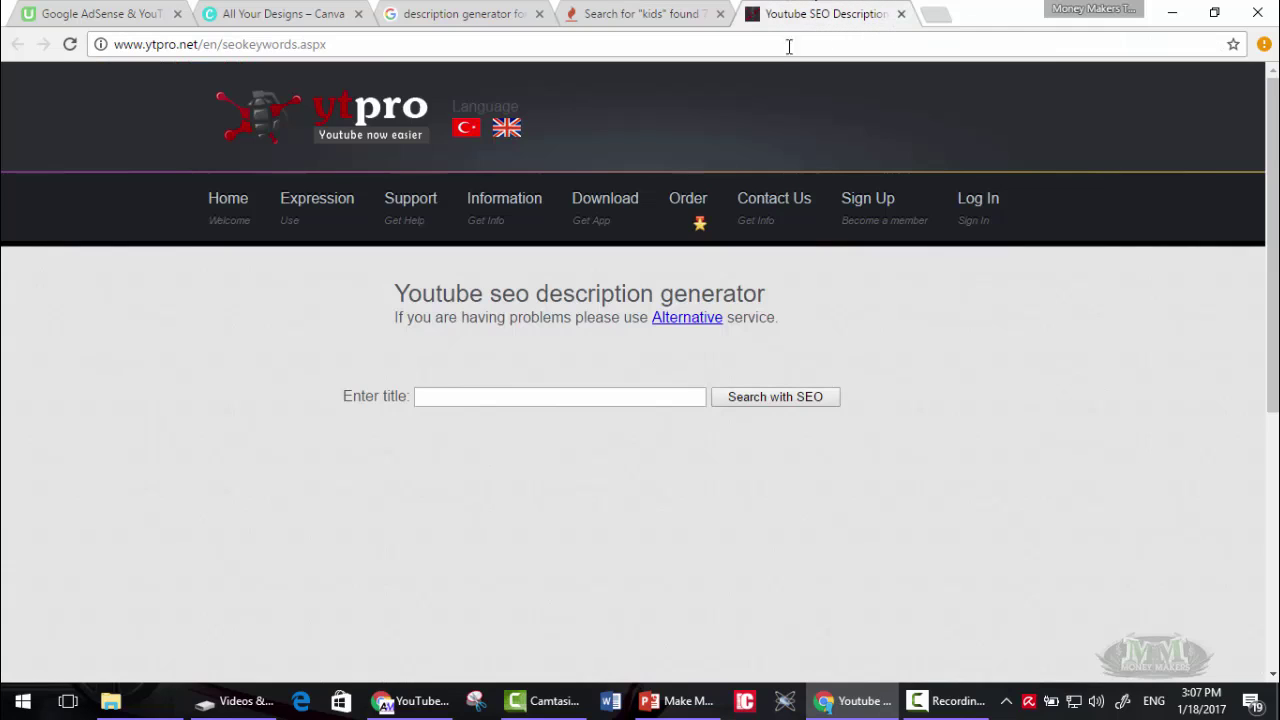
pyautogui.click(535, 394)
pyautogui.write('toys for kids')
pyautogui.press('Return')
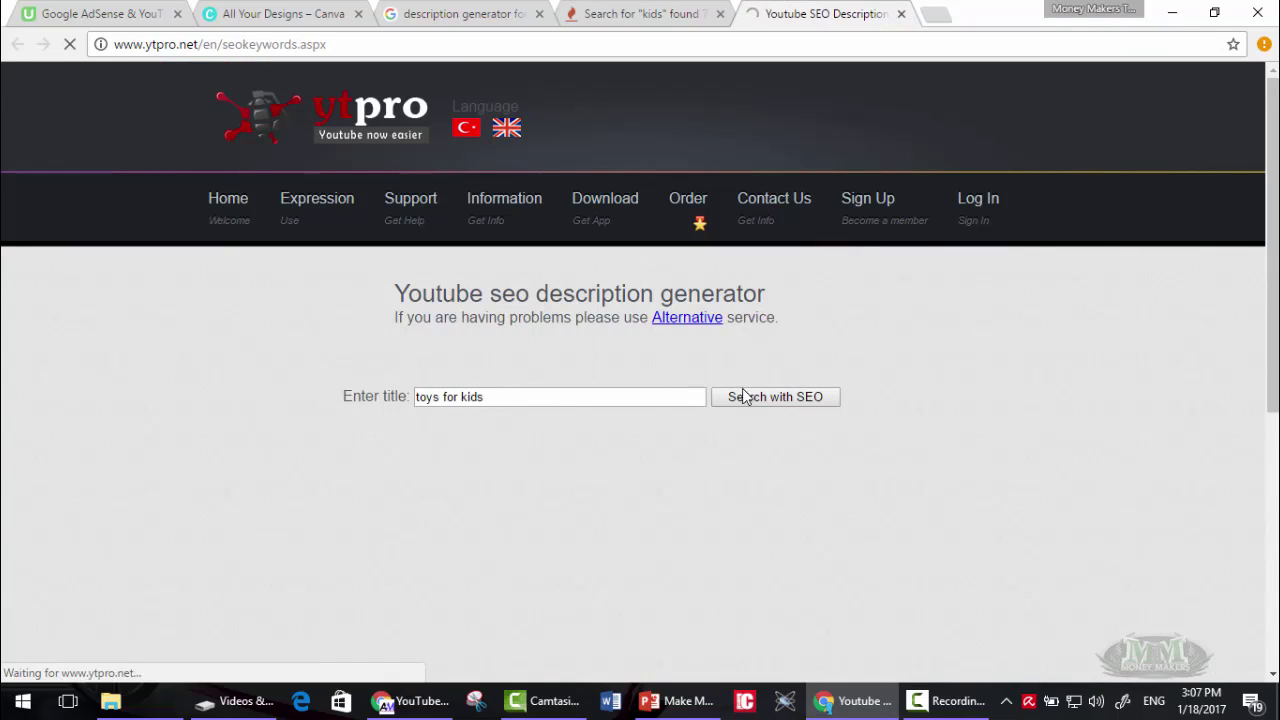
pyautogui.scroll(-2, 1192, 214)
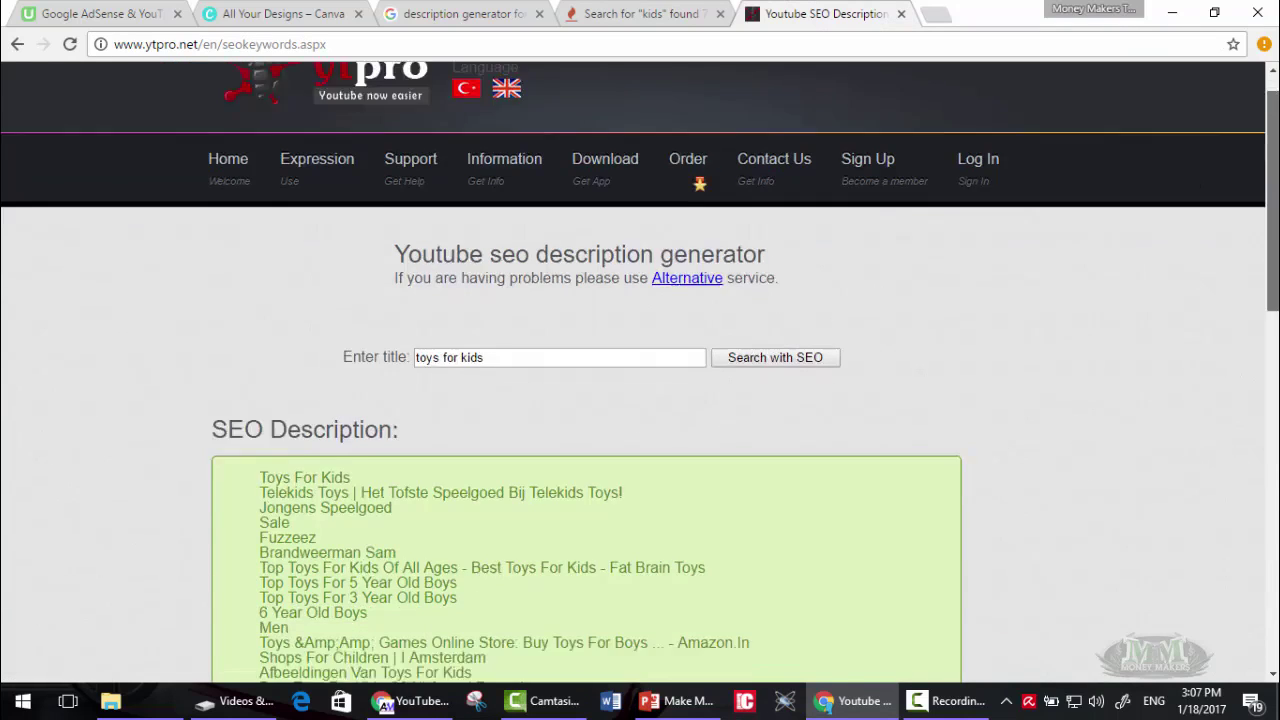
pyautogui.scroll(-3, 855, 277)
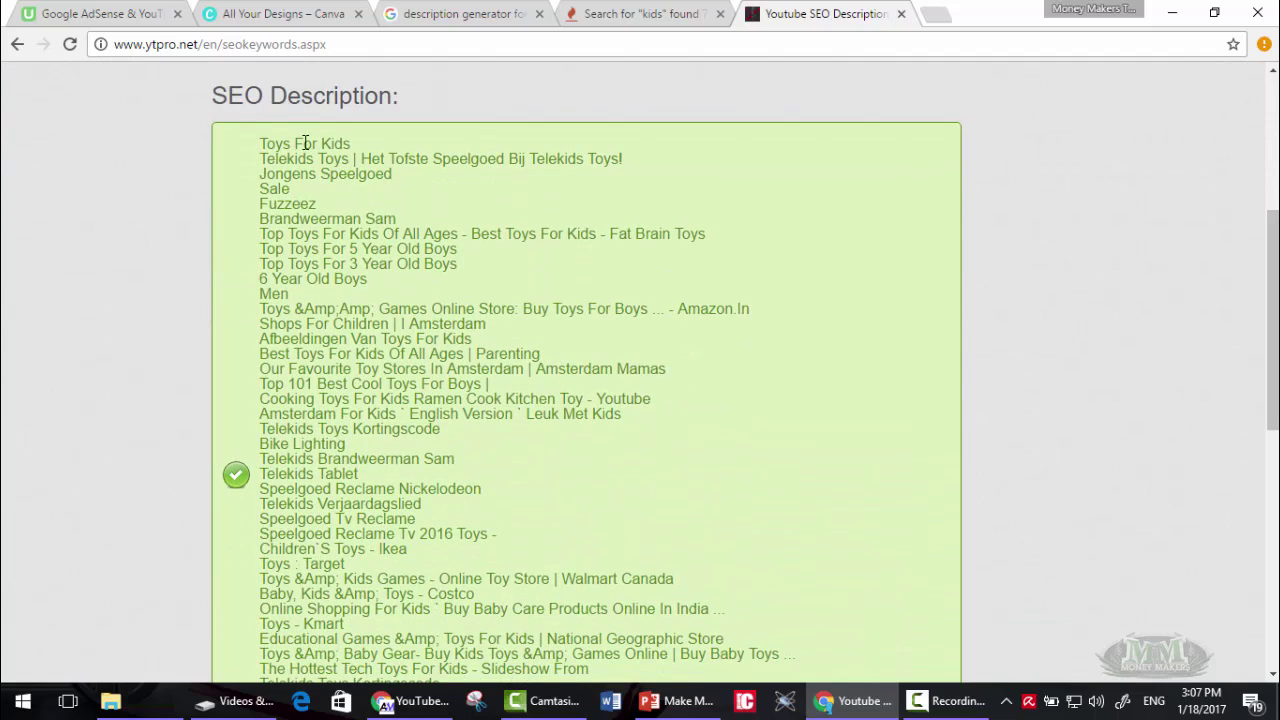
pyautogui.moveTo(263, 142); pyautogui.dragTo(524, 288)
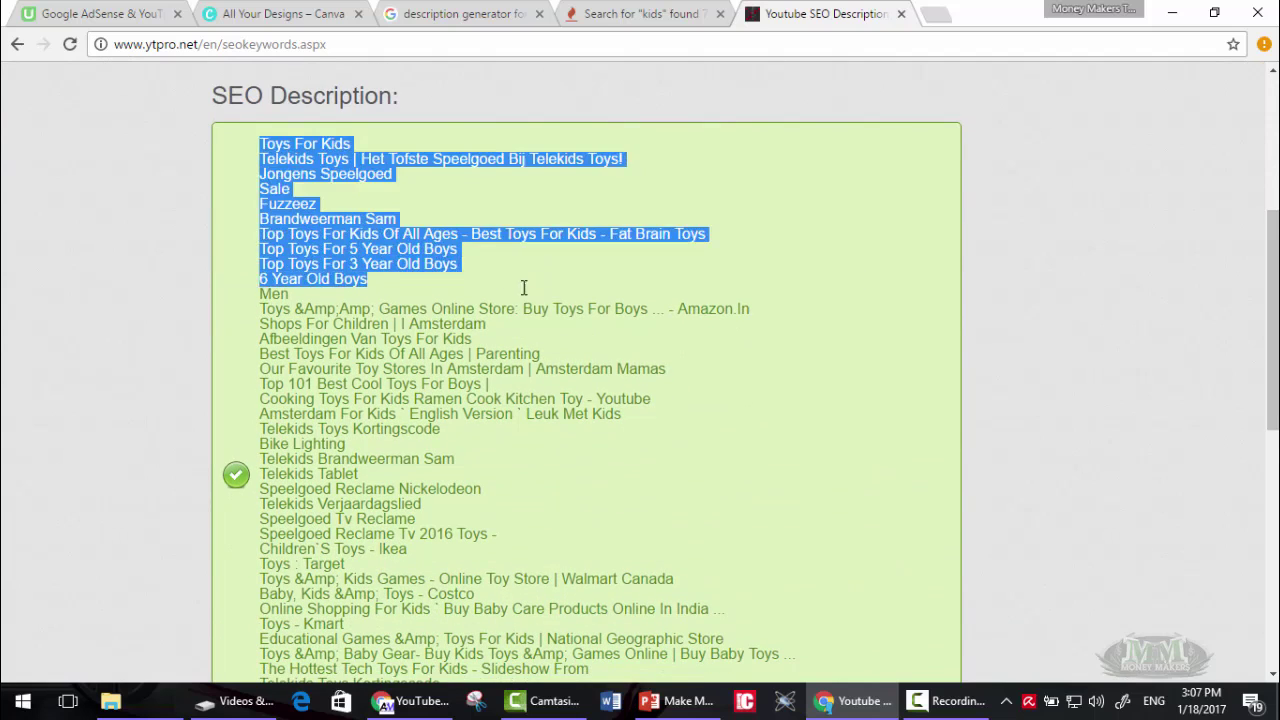
pyautogui.click(522, 290)
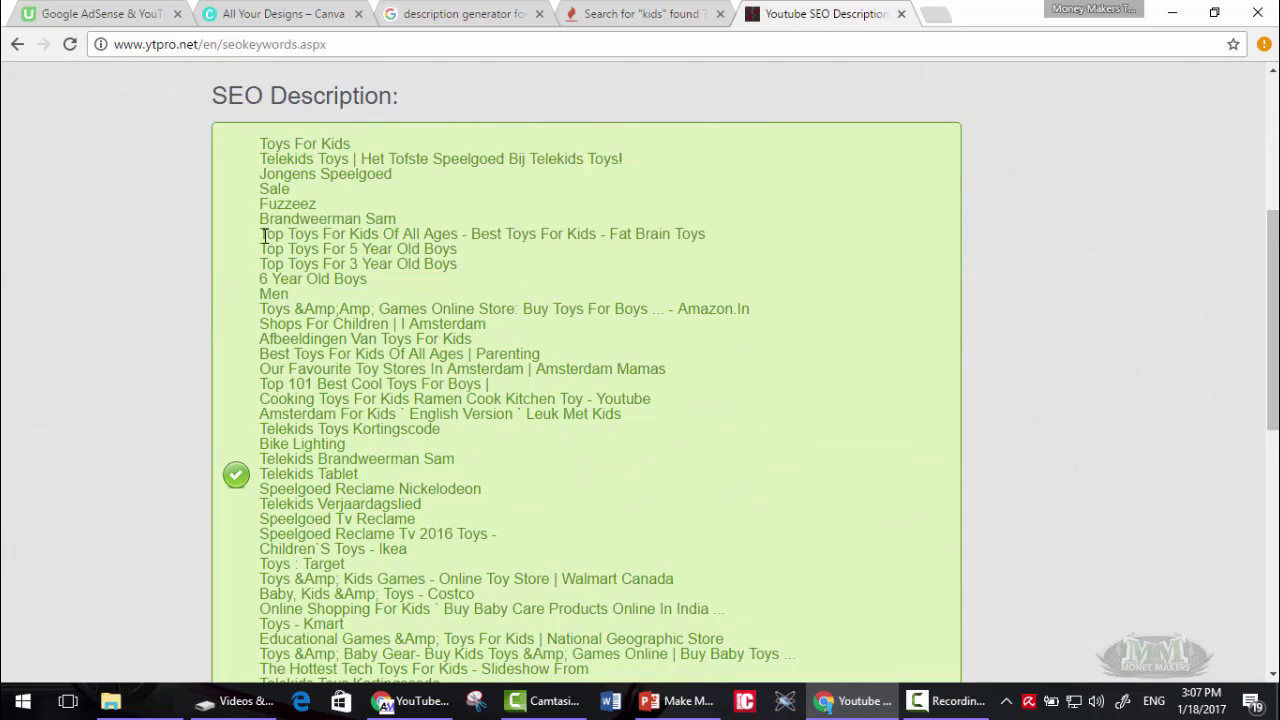
pyautogui.moveTo(263, 235); pyautogui.dragTo(566, 235)
pyautogui.click(568, 235)
pyautogui.moveTo(1273, 260)
pyautogui.mouseDown()
pyautogui.moveTo(1273, 357)
pyautogui.moveTo(1273, 256)
pyautogui.mouseUp()
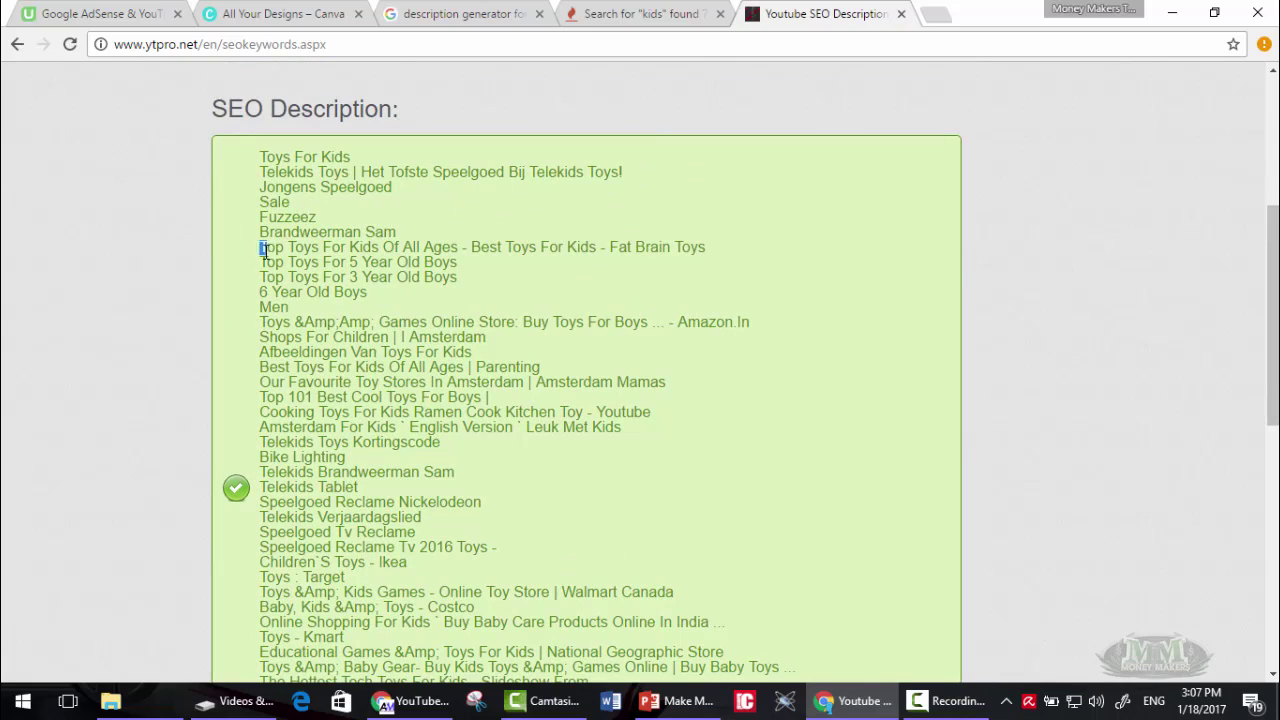
# Copy the "Top Toys For Kids Of All Ages" line into the YouTube video's description, remove "- Fat Brain Toys" and start a new line
pyautogui.moveTo(263, 250); pyautogui.dragTo(738, 243)
pyautogui.hotkey('ctrl', 'c')
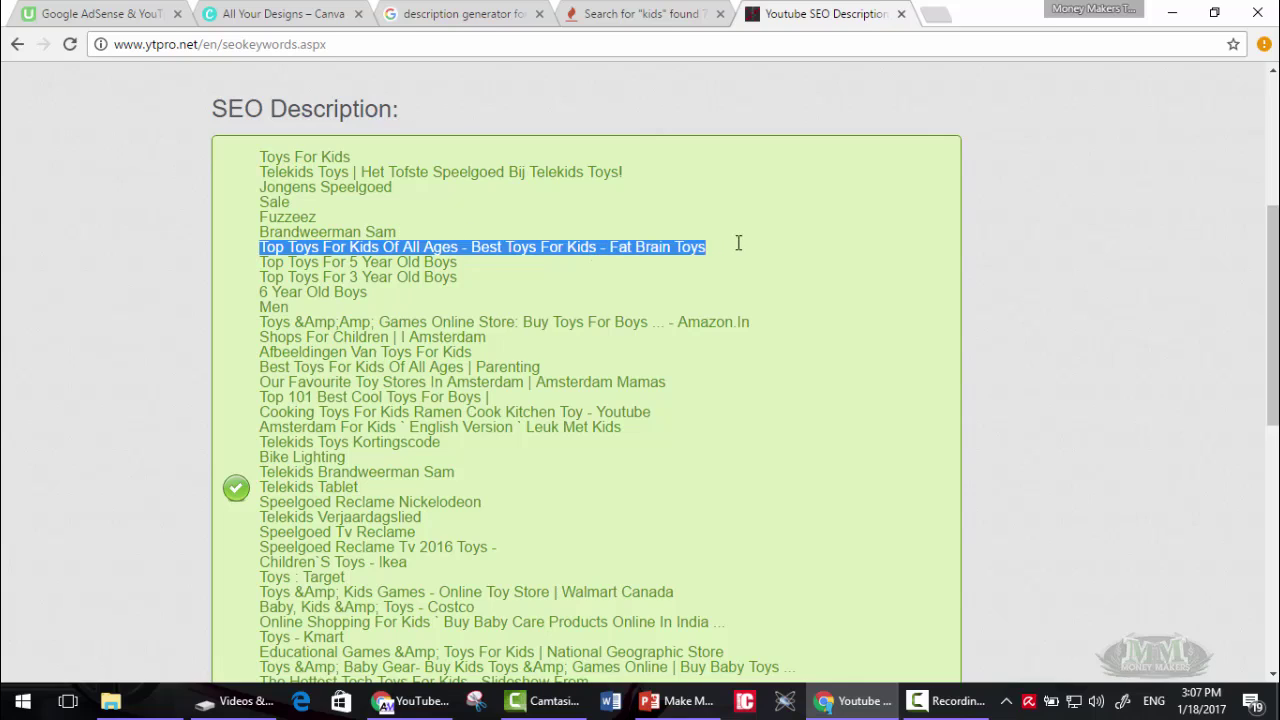
pyautogui.click(412, 700)
pyautogui.click(388, 318)
pyautogui.hotkey('ctrl', 'v')
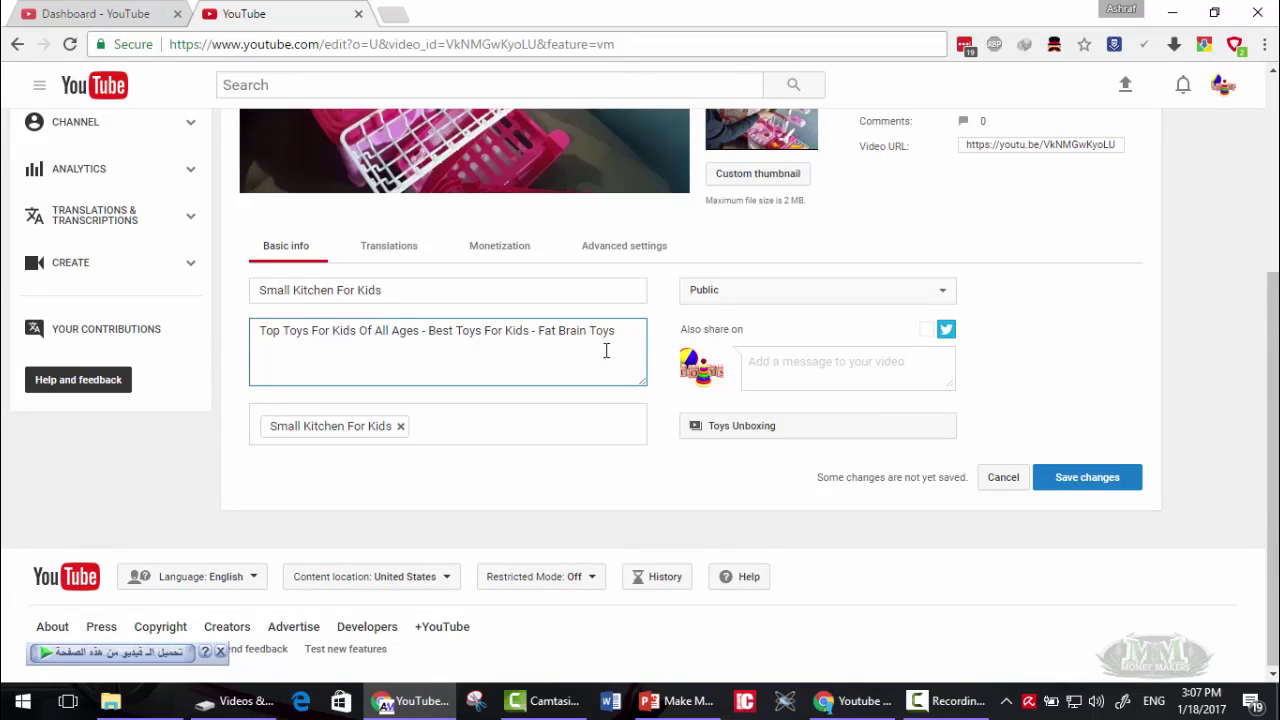
pyautogui.moveTo(615, 331); pyautogui.dragTo(538, 329)
pyautogui.press('Return')
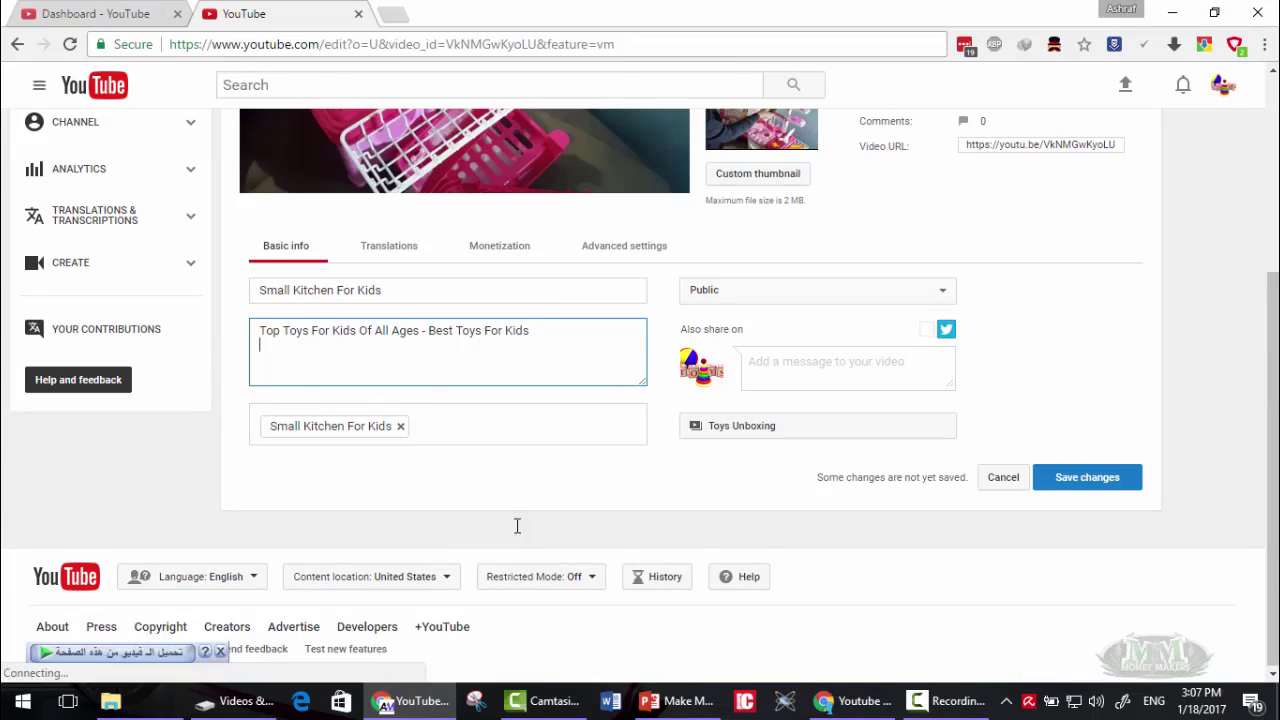
# Switch back to the ytpro generator and examine the generated SEO description for more usable phrases
pyautogui.click(855, 701)
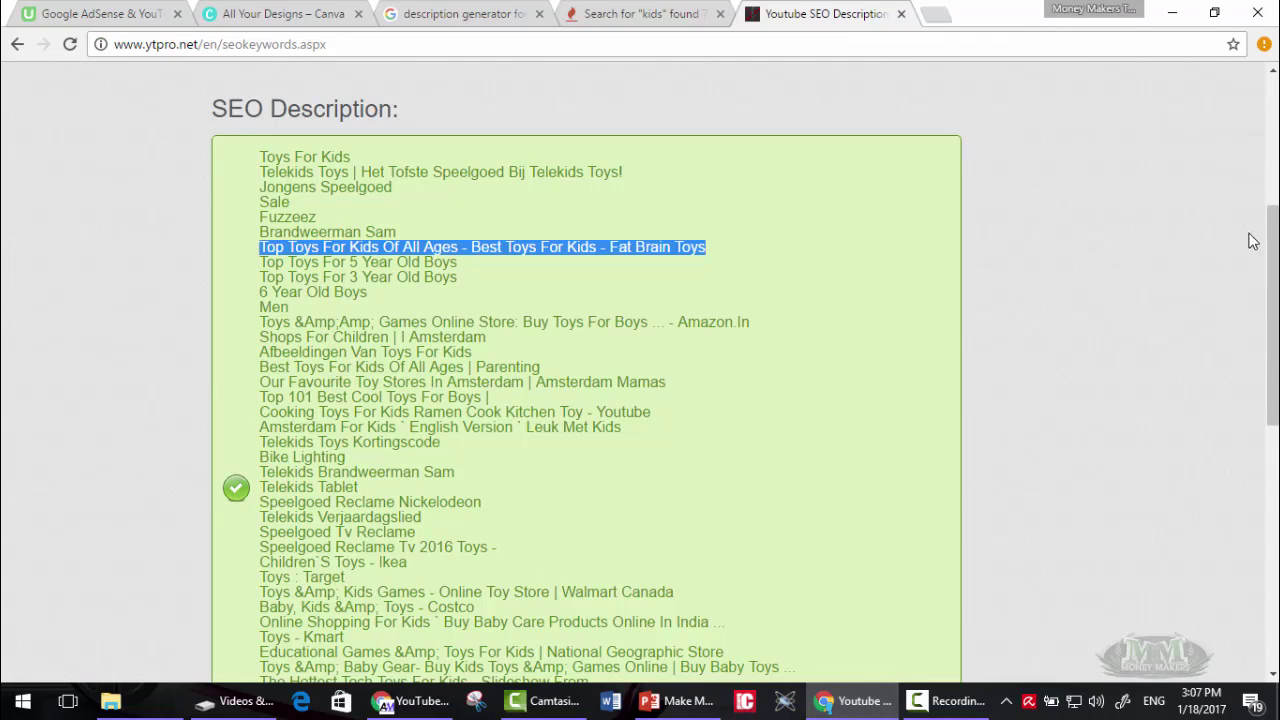
pyautogui.scroll(-1, 1270, 240)
pyautogui.scroll(2, 640, 372)
pyautogui.scroll(2, 640, 372)
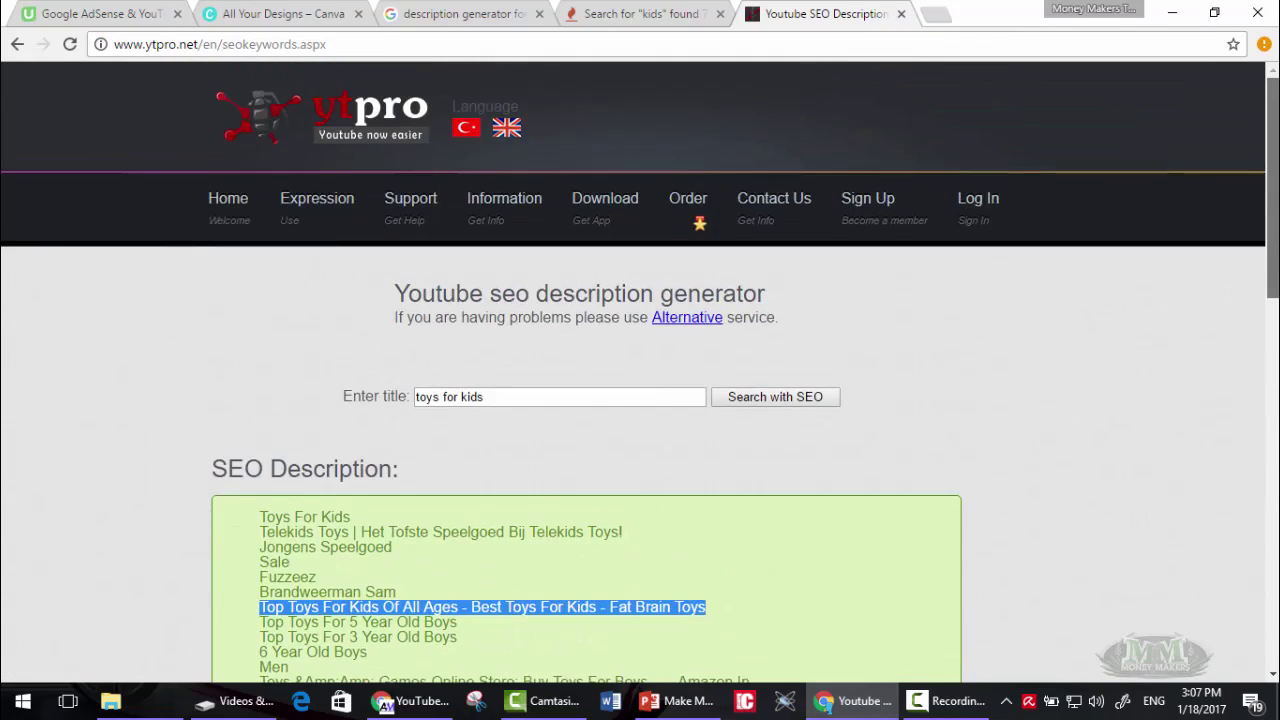
pyautogui.scroll(-1, 640, 372)
pyautogui.scroll(-1, 640, 372)
pyautogui.scroll(-4, 1270, 225)
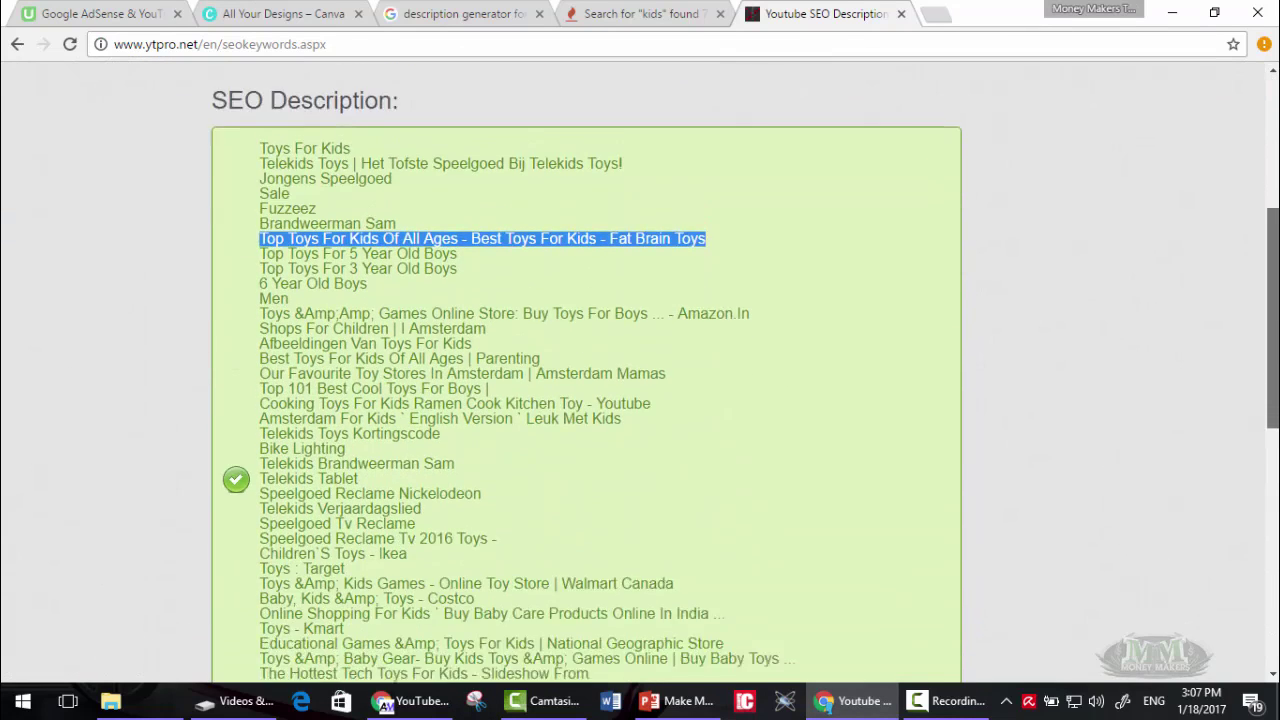
pyautogui.scroll(3, 1270, 225)
pyautogui.scroll(1, 1270, 225)
pyautogui.click(1210, 207)
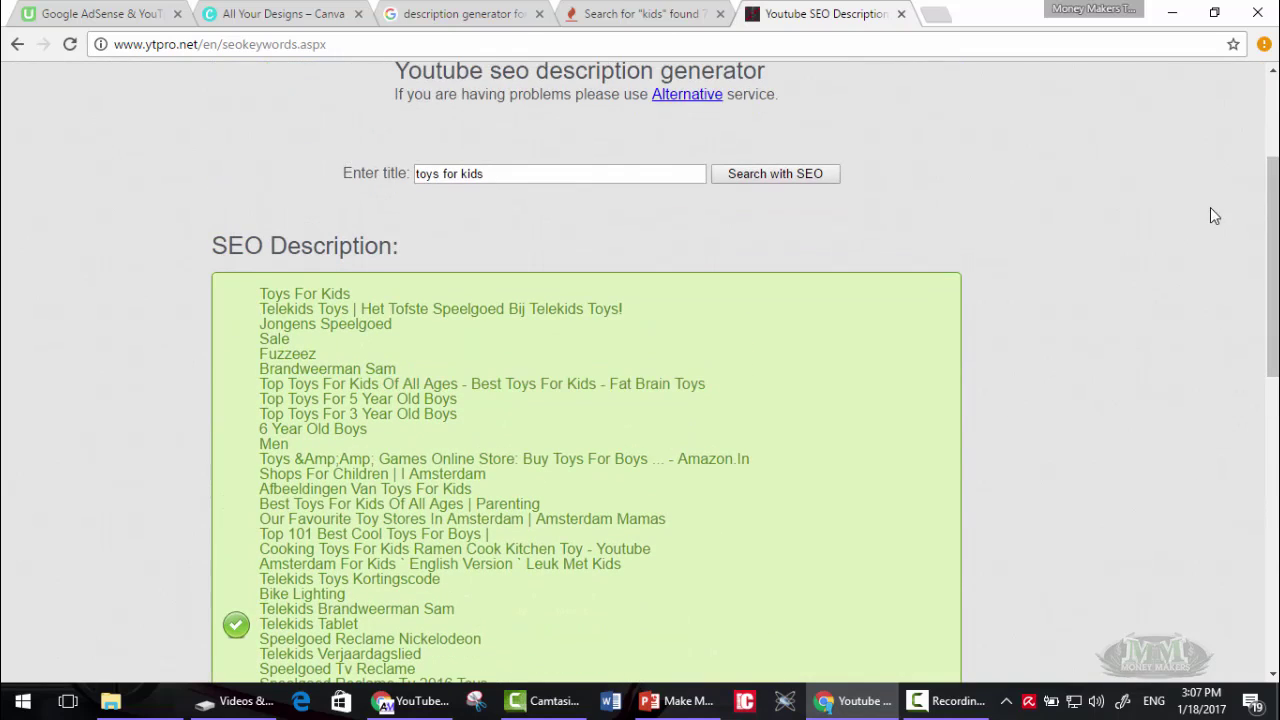